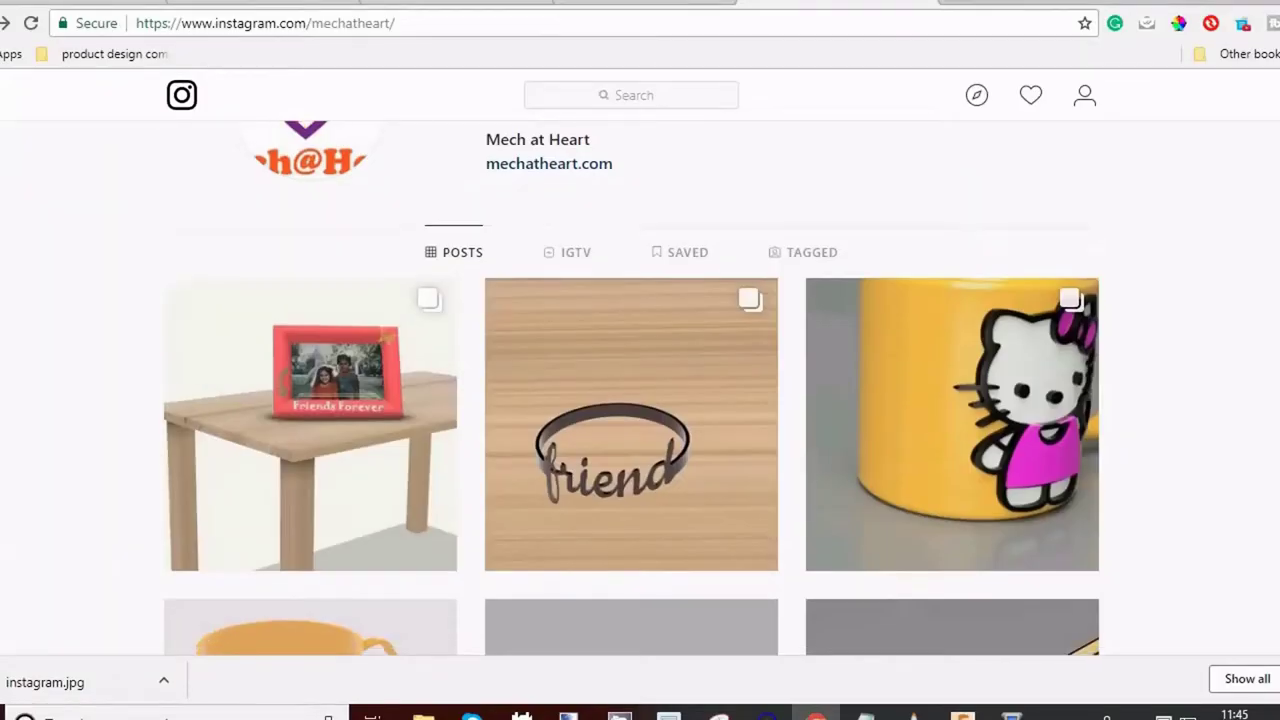
{"action": "scroll", "coordinate": [631, 390], "scroll_direction": "down", "scroll_amount": 7}
{"action": "scroll", "coordinate": [631, 390], "scroll_direction": "down", "scroll_amount": 9}
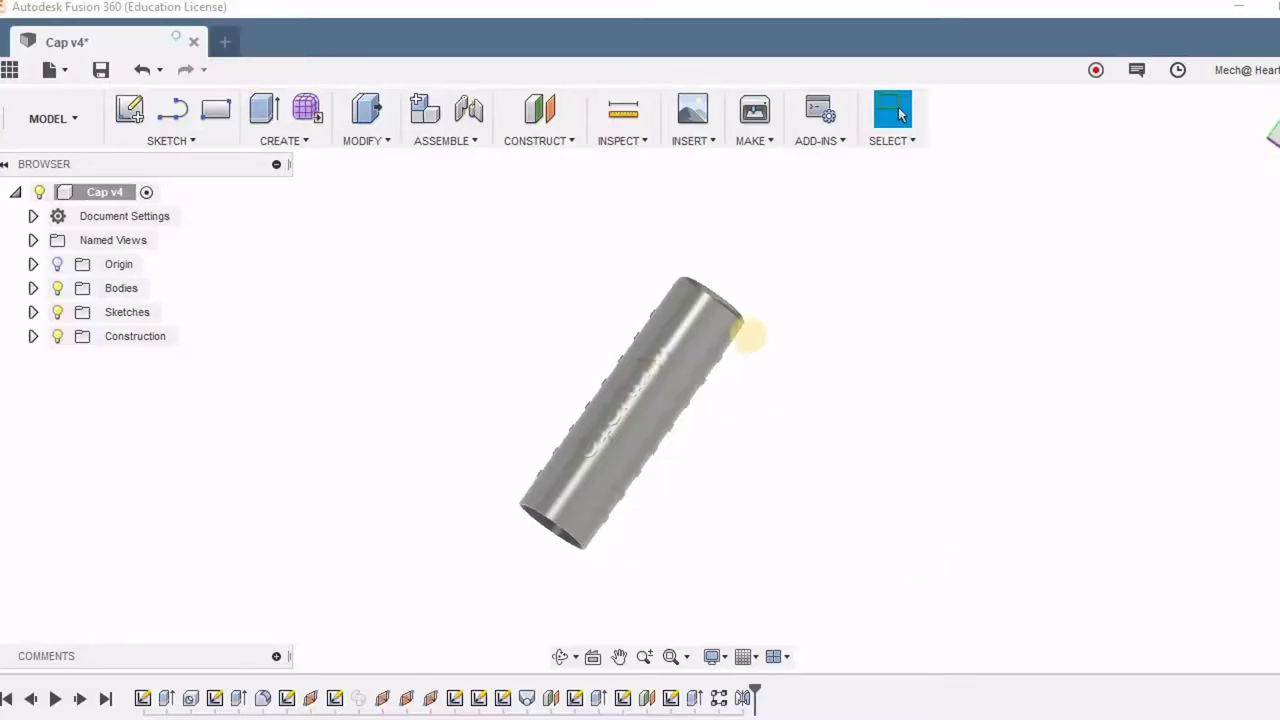
- Open the Appearance settings for the cap model with the Fusion 360 appearance library expanded
{"action": "scroll", "coordinate": [749, 334], "scroll_direction": "up", "scroll_amount": 3}
{"action": "scroll", "coordinate": [800, 429], "scroll_direction": "down", "scroll_amount": 3}
{"action": "middle_click_drag", "start_coordinate": [809, 443], "coordinate": [766, 469], "text": "shift"}
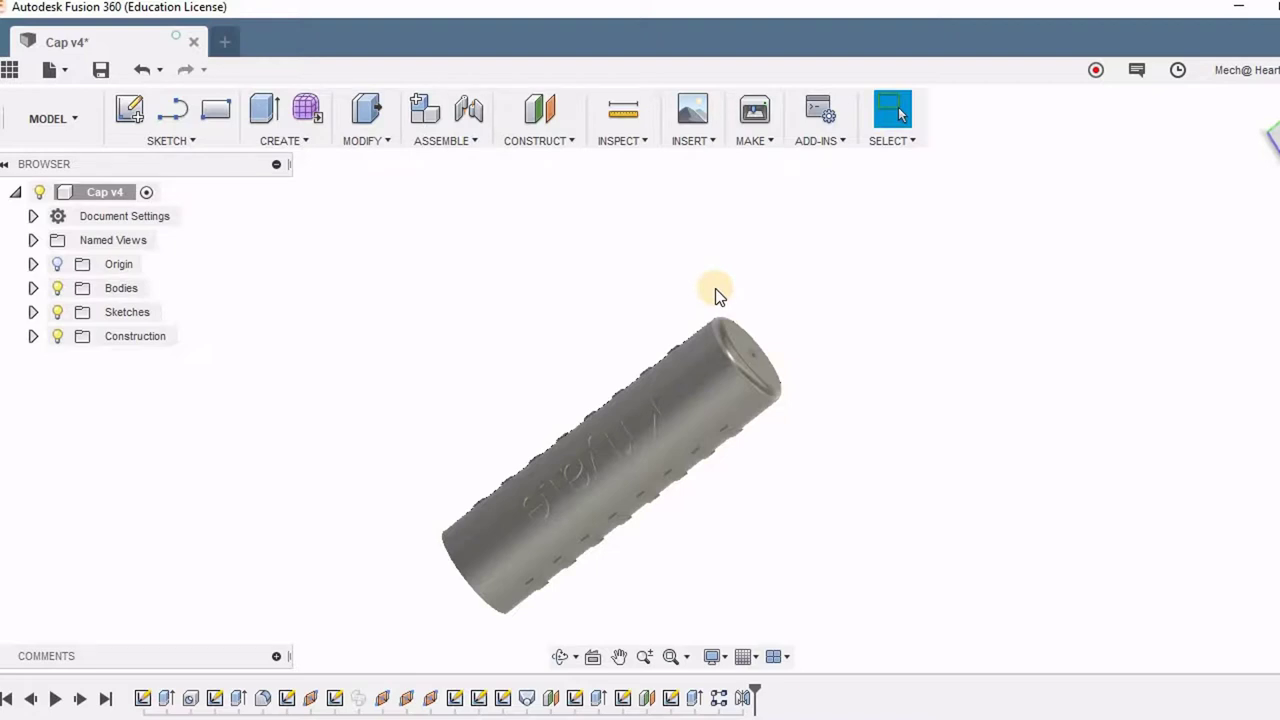
{"action": "key", "text": "a"}
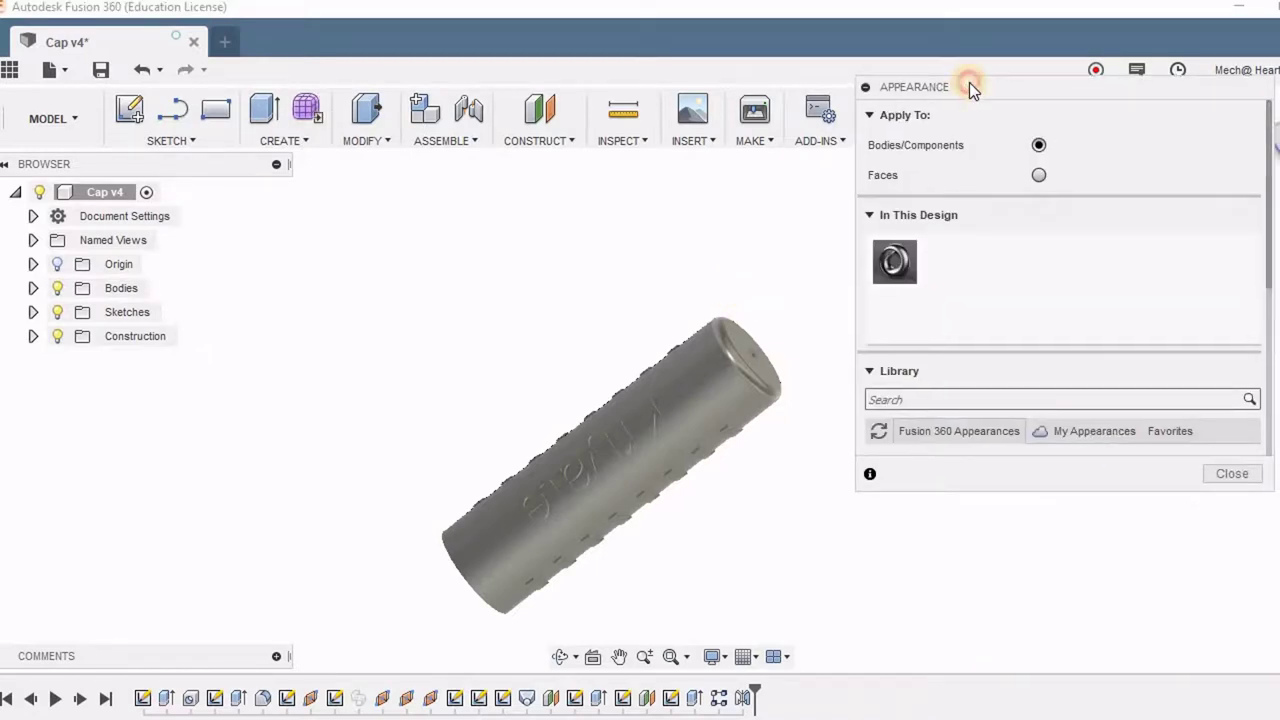
{"action": "scroll", "coordinate": [786, 300], "scroll_direction": "down", "scroll_amount": 2}
{"action": "scroll", "coordinate": [762, 370], "scroll_direction": "up", "scroll_amount": 2}
{"action": "middle_click_drag", "start_coordinate": [728, 288], "coordinate": [718, 246]}
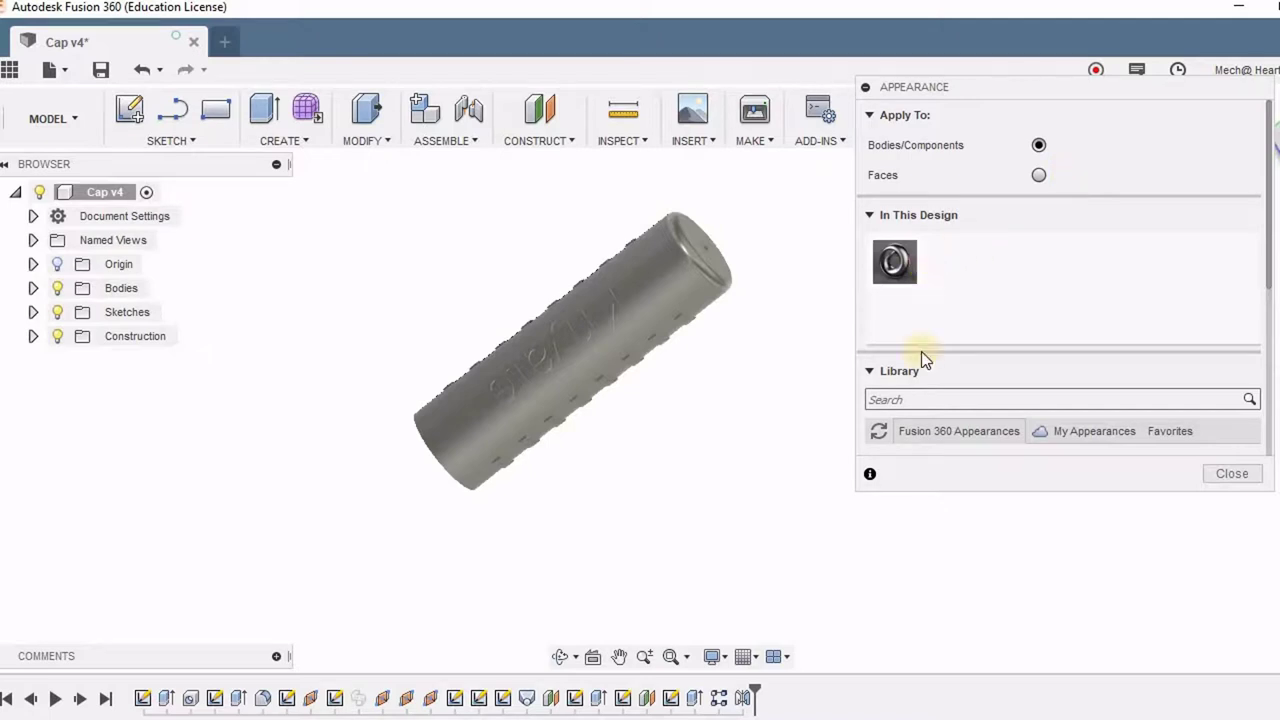
{"action": "left_click", "coordinate": [960, 399]}
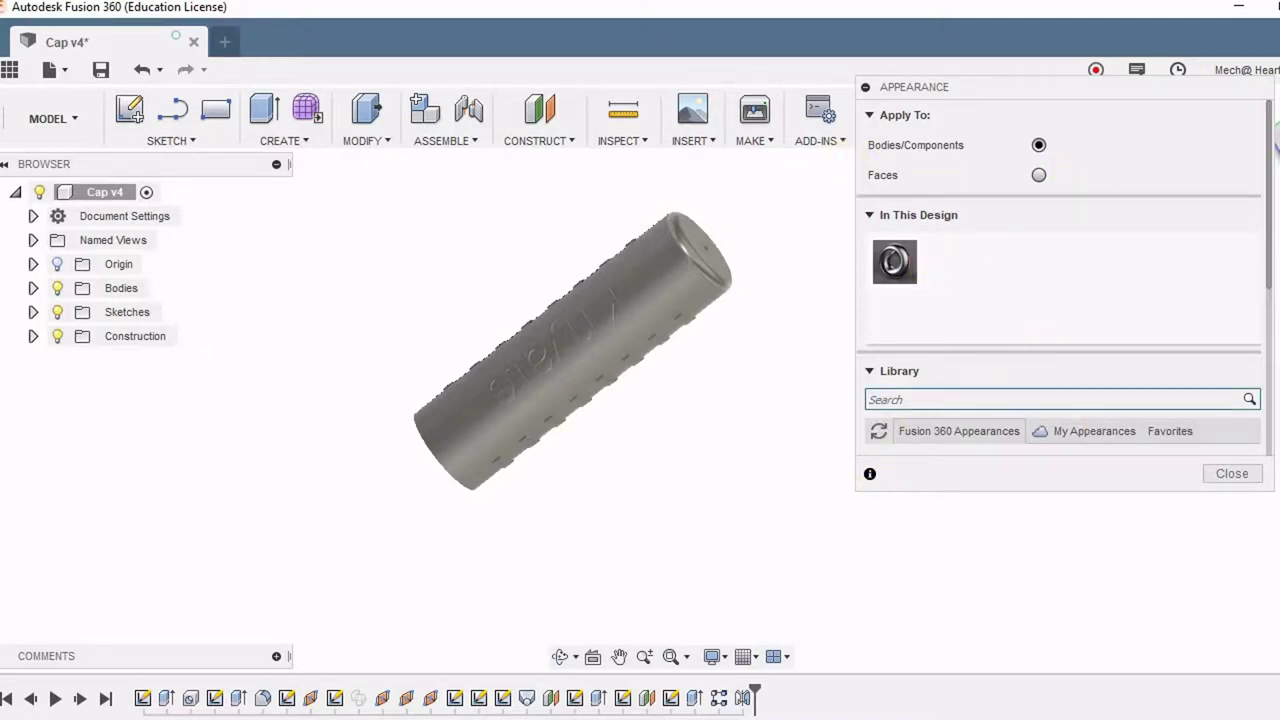
{"action": "left_click", "coordinate": [870, 371]}
{"action": "left_click", "coordinate": [870, 371]}
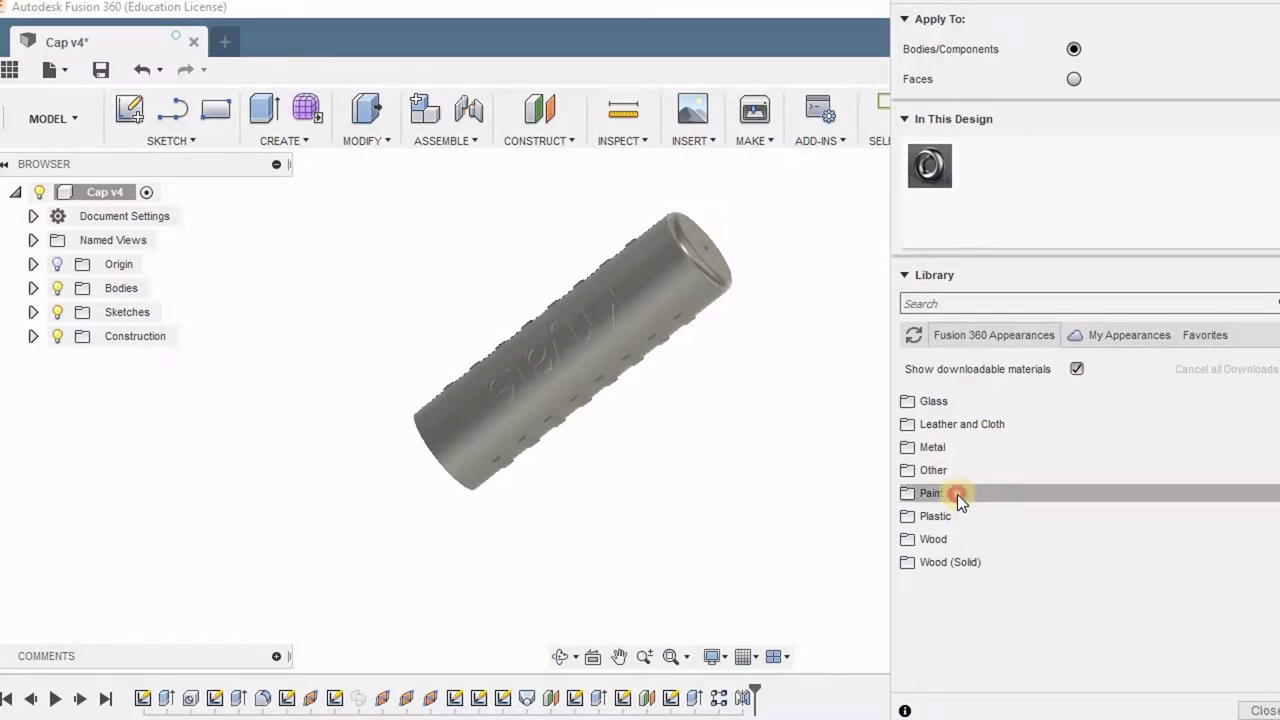
- Apply Paint - Enamel Glossy (Red) from the paint library to the main body of the cap
{"action": "left_click", "coordinate": [957, 494]}
{"action": "left_click", "coordinate": [1016, 513]}
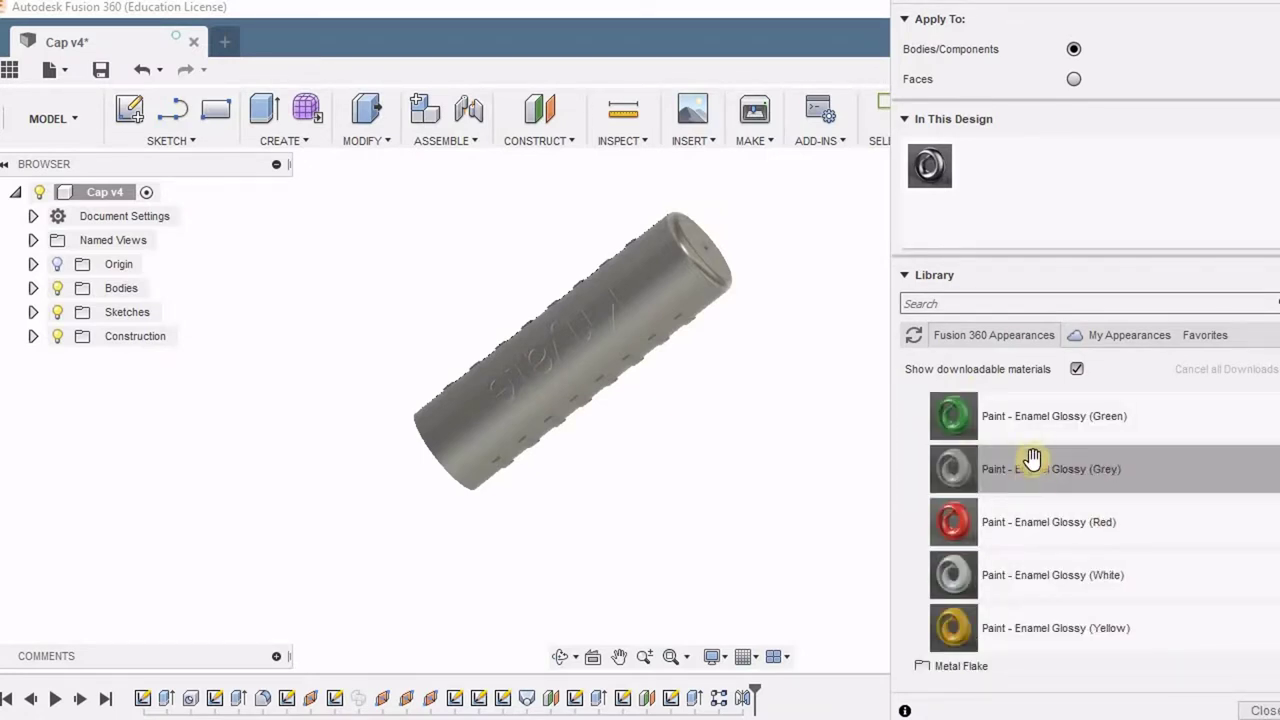
{"action": "scroll", "coordinate": [1036, 528], "scroll_direction": "down", "scroll_amount": 2}
{"action": "scroll", "coordinate": [1083, 585], "scroll_direction": "up", "scroll_amount": 3}
{"action": "scroll", "coordinate": [1083, 585], "scroll_direction": "down", "scroll_amount": 3}
{"action": "scroll", "coordinate": [1089, 568], "scroll_direction": "up", "scroll_amount": 2}
{"action": "mouse_move", "coordinate": [1089, 571]}
{"action": "left_mouse_down"}
{"action": "mouse_move", "coordinate": [685, 378]}
{"action": "mouse_move", "coordinate": [670, 315]}
{"action": "left_mouse_up"}
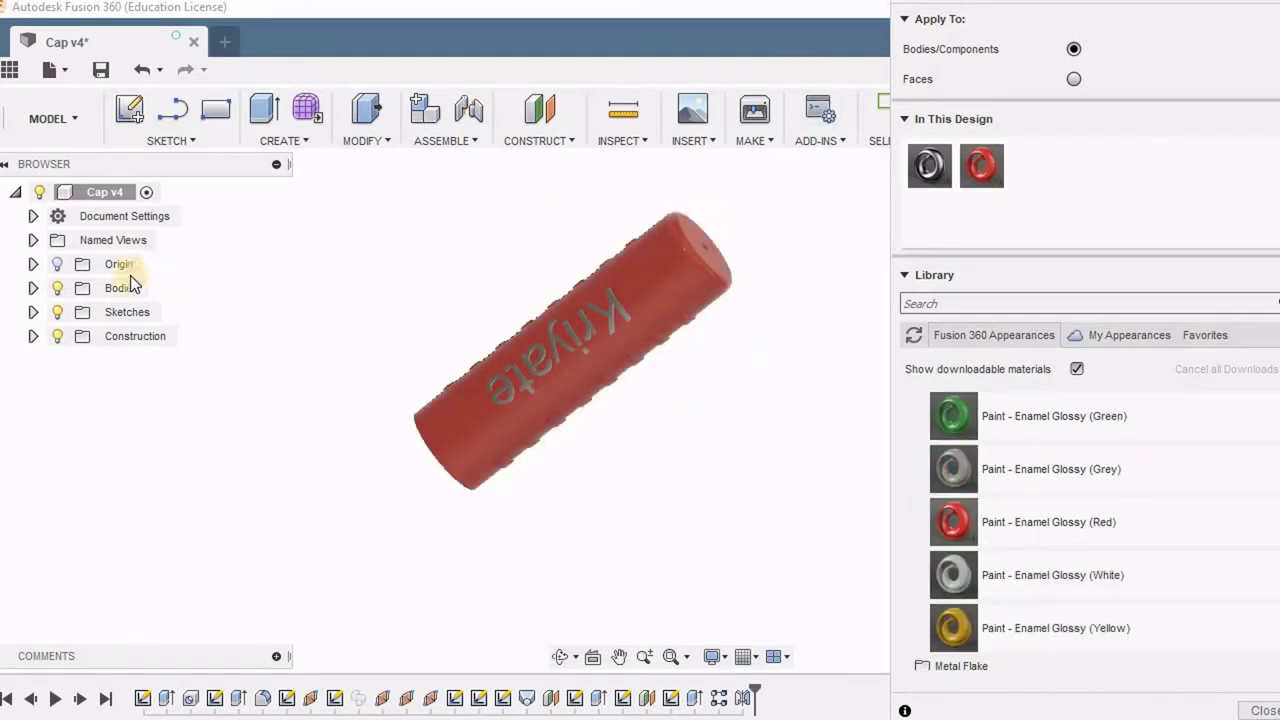
- Apply Paint - Enamel Glossy (Green) to all faces of Body2, Body10 and Body11, using the Faces option
{"action": "left_click", "coordinate": [33, 288]}
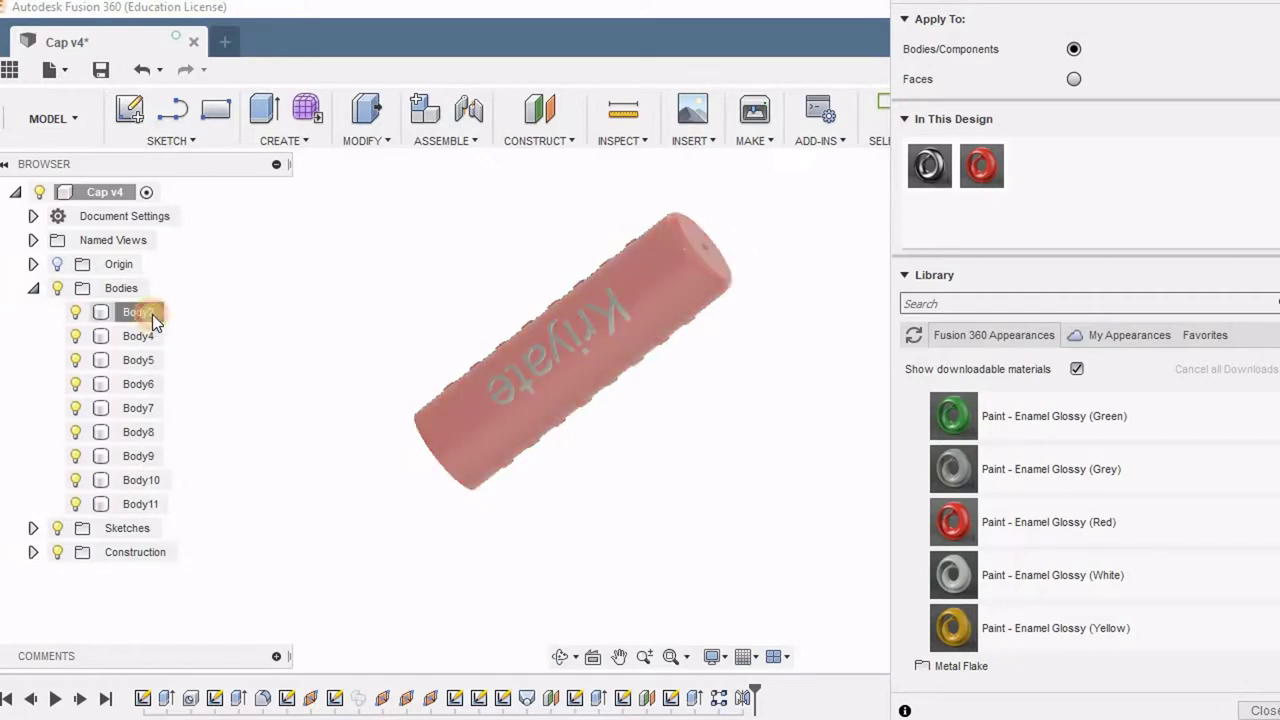
{"action": "left_click", "coordinate": [152, 314]}
{"action": "middle_click_drag", "start_coordinate": [848, 234], "coordinate": [789, 252], "text": "shift"}
{"action": "left_click", "coordinate": [1073, 79]}
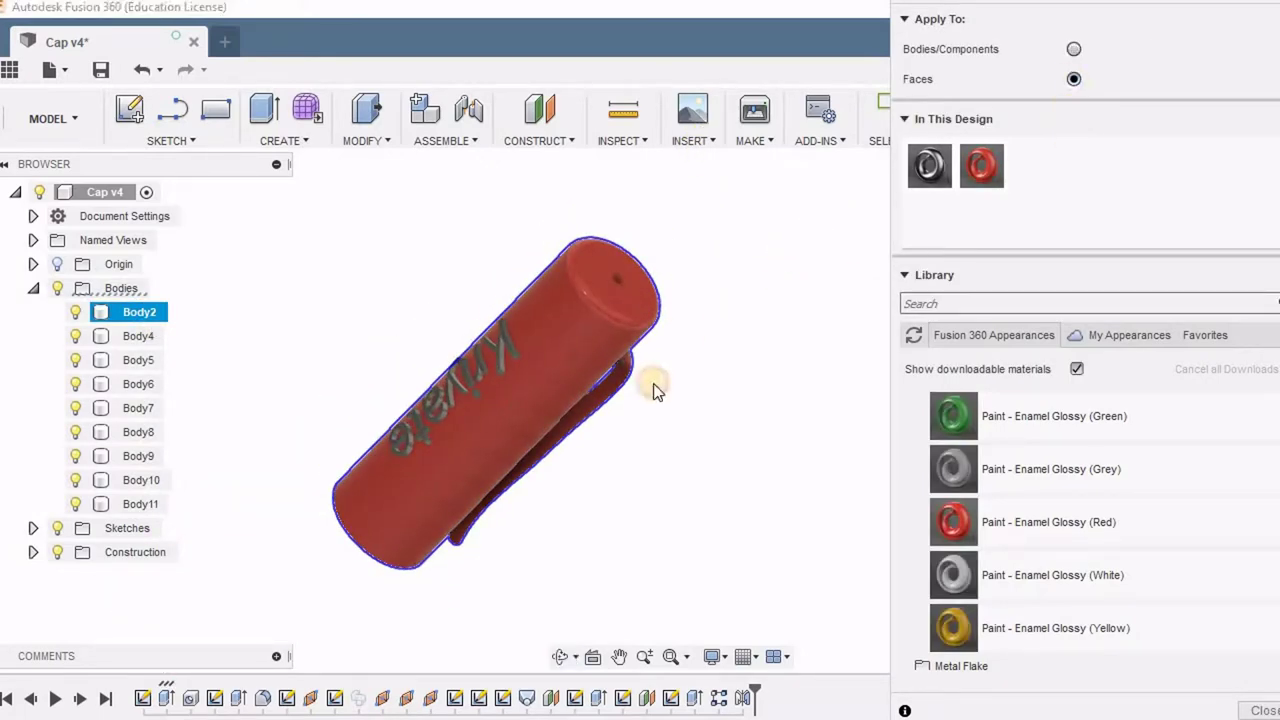
{"action": "left_click", "coordinate": [510, 343]}
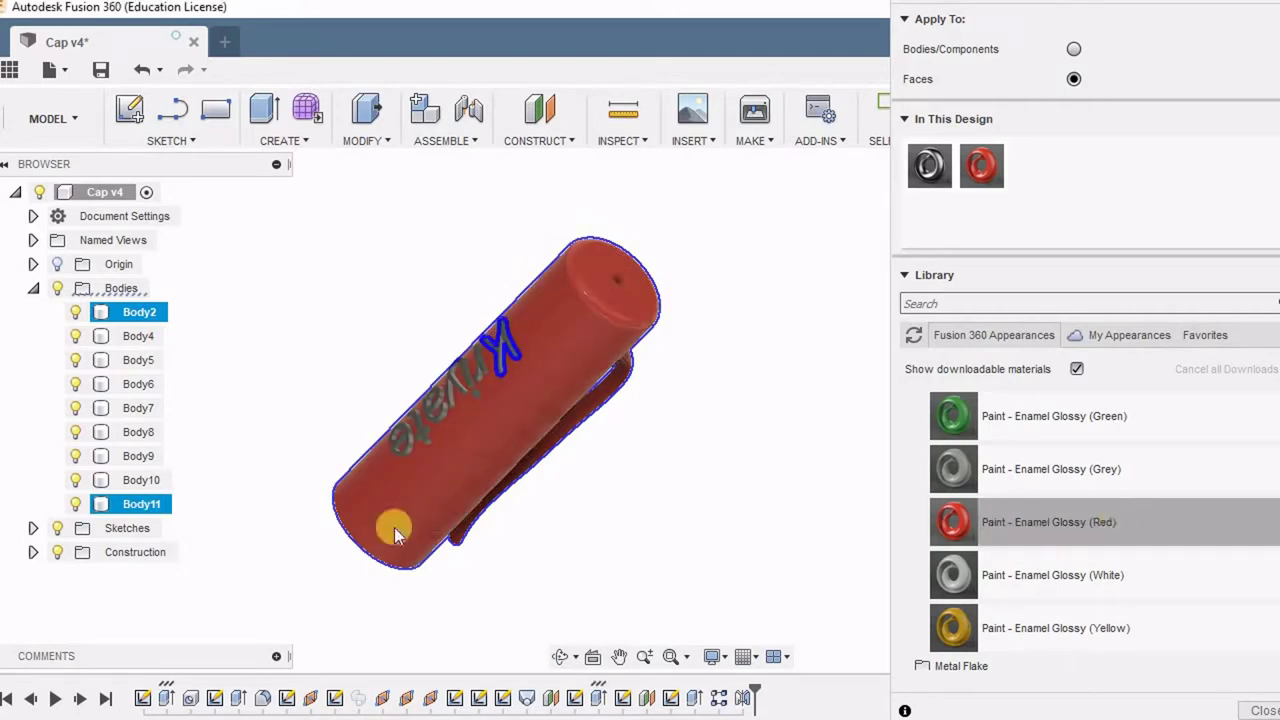
{"action": "left_click", "coordinate": [141, 482], "text": "ctrl"}
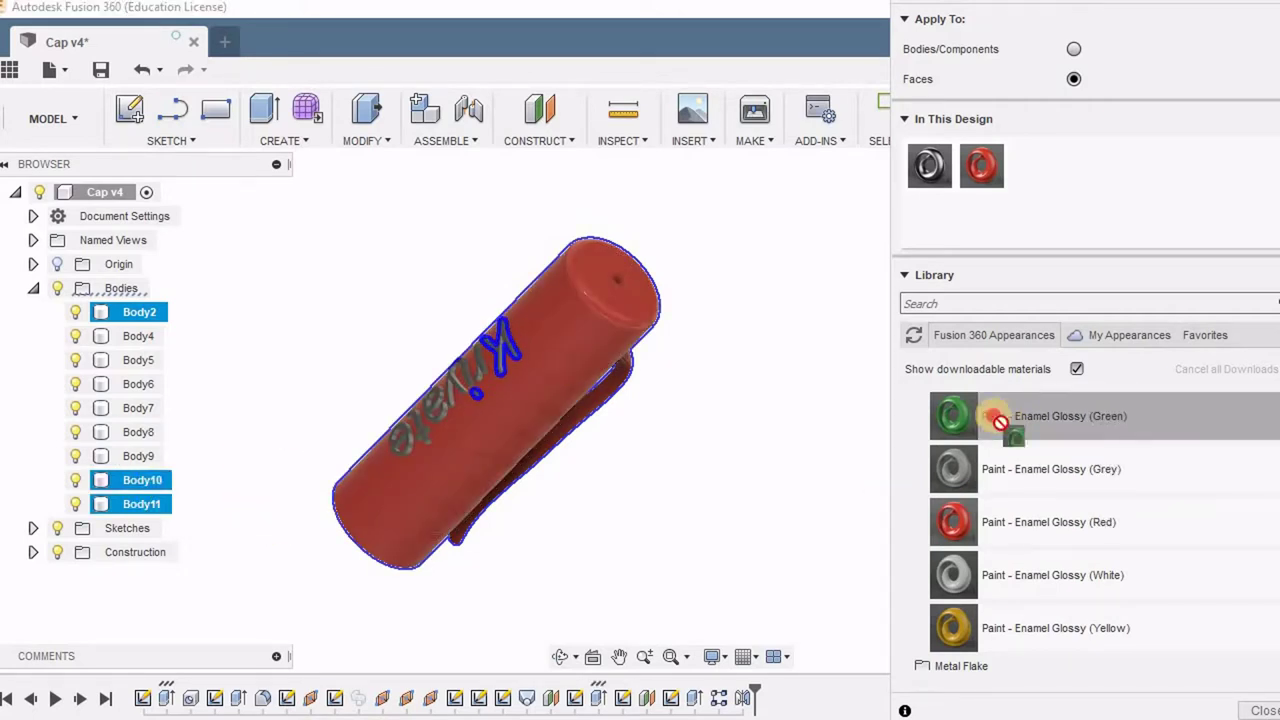
{"action": "left_click_drag", "start_coordinate": [953, 416], "coordinate": [562, 344]}
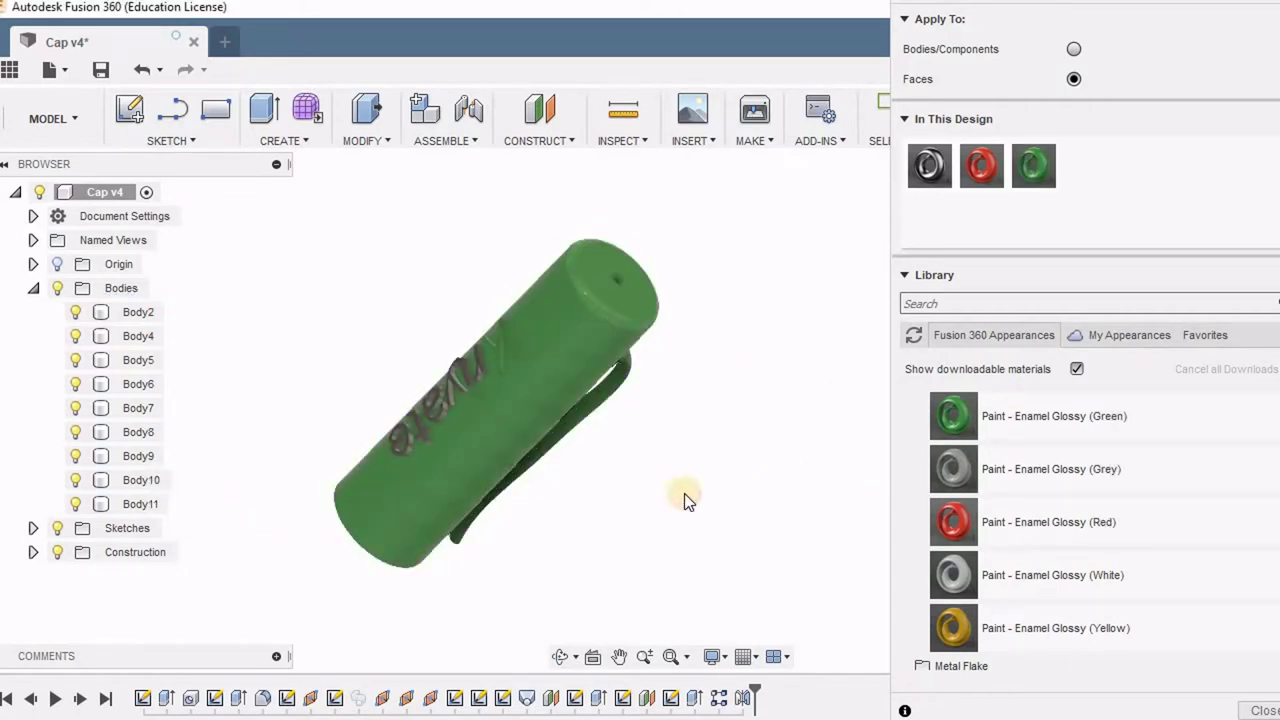
- Apply the red enamel paint to individual outer faces of the cap
{"action": "middle_click_drag", "start_coordinate": [651, 406], "coordinate": [700, 336], "text": "shift"}
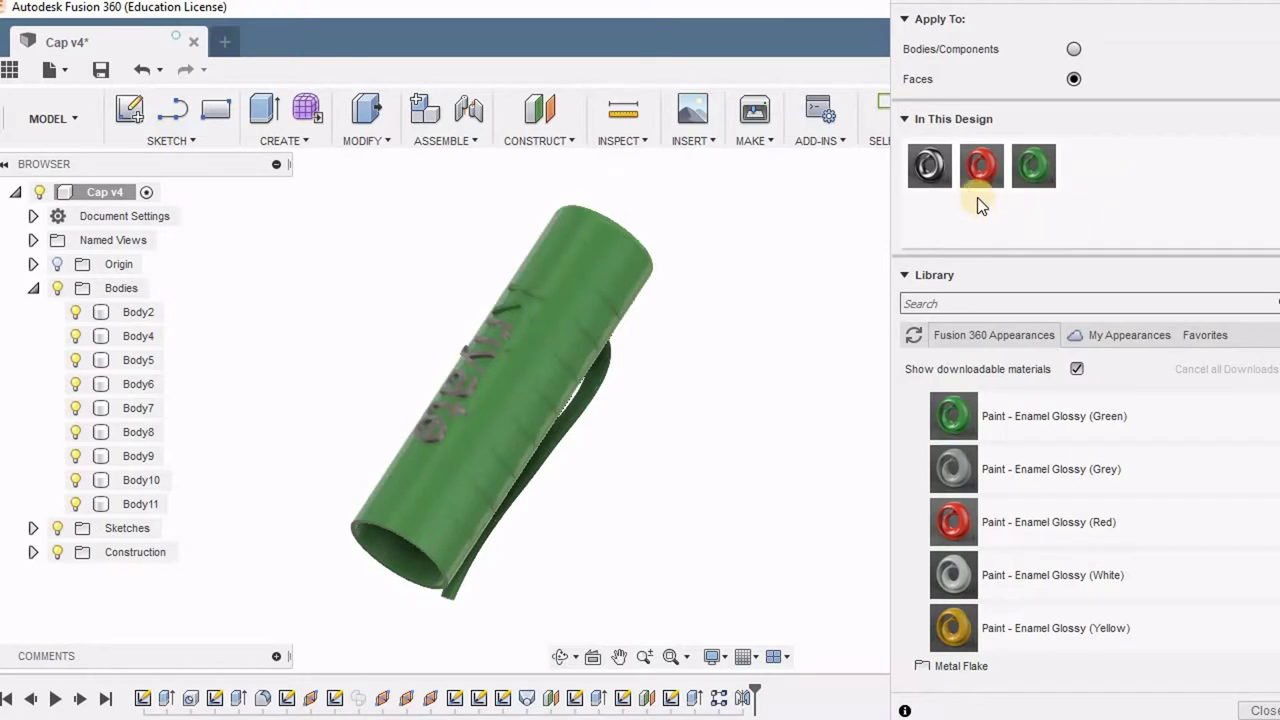
{"action": "left_click_drag", "start_coordinate": [985, 170], "coordinate": [595, 254]}
{"action": "middle_click_drag", "start_coordinate": [768, 276], "coordinate": [733, 222], "text": "shift"}
{"action": "left_click_drag", "start_coordinate": [981, 165], "coordinate": [691, 312]}
- Apply the red enamel paint to the whole cap body, removing the appearances applied to its faces
{"action": "left_click", "coordinate": [1074, 49]}
{"action": "left_click_drag", "start_coordinate": [982, 163], "coordinate": [680, 340]}
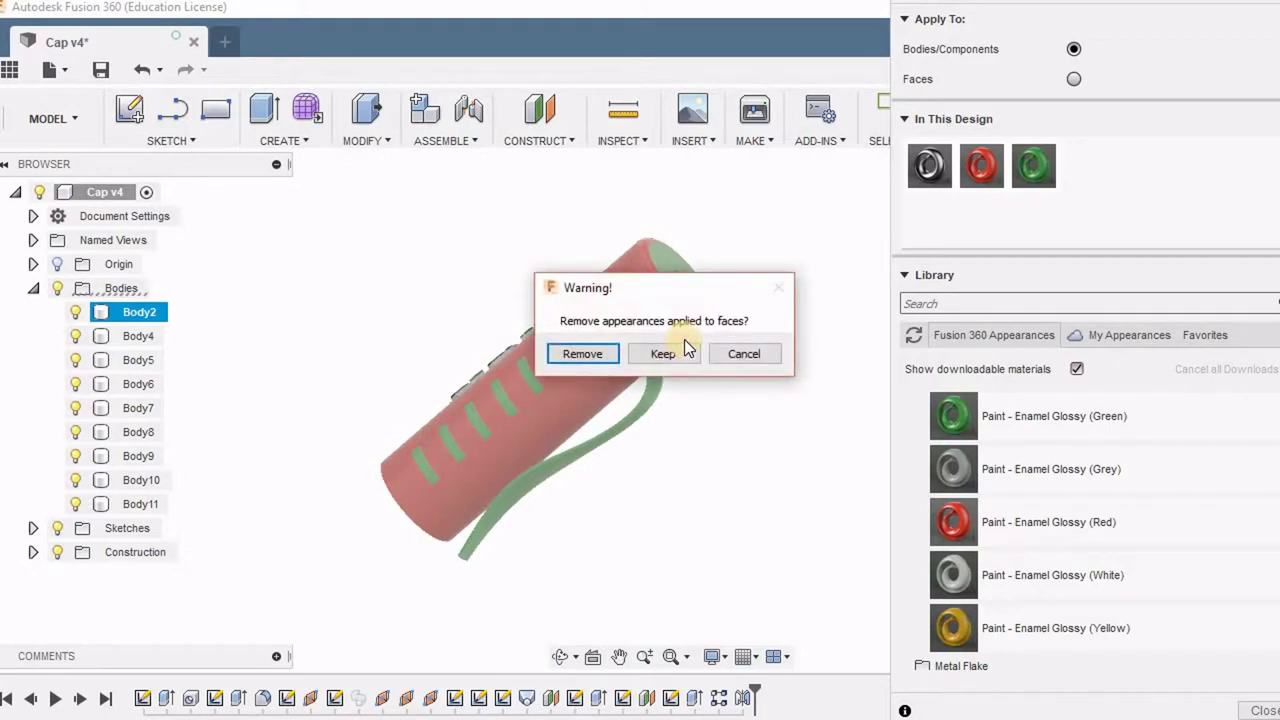
{"action": "left_click", "coordinate": [585, 354]}
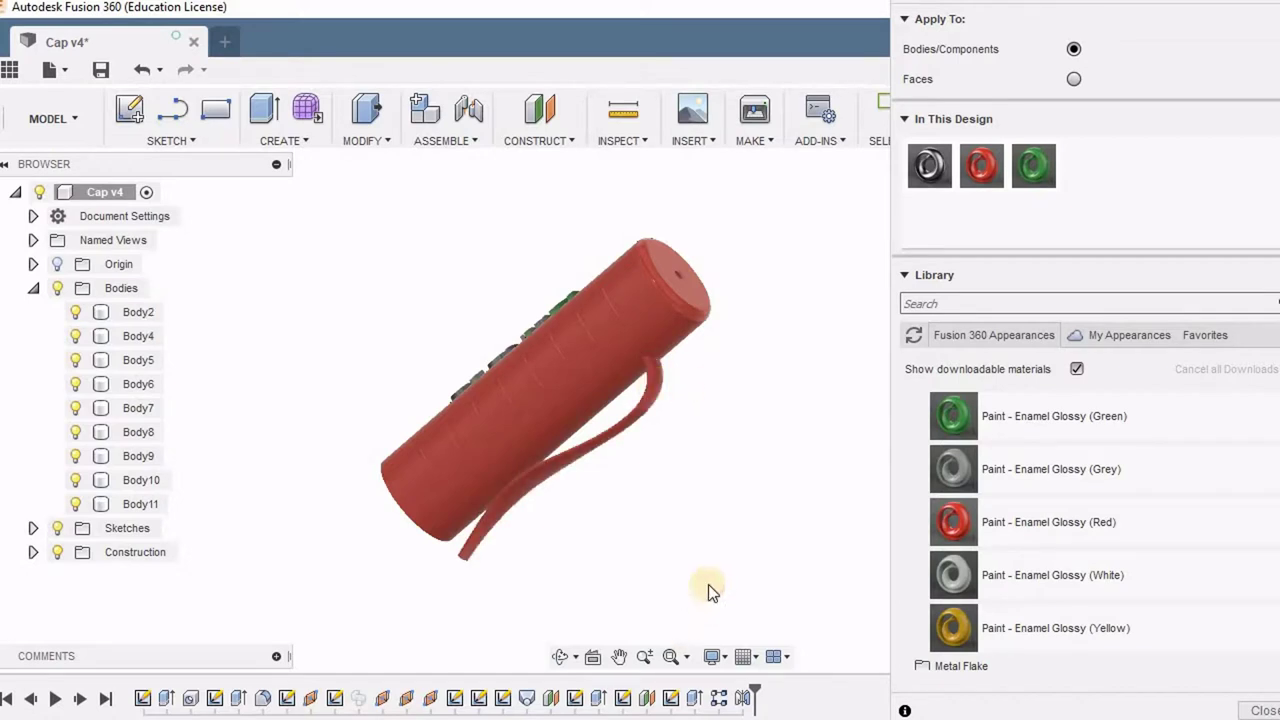
- Select the clip and its loft feature to check the geometry, and close the Appearance settings
{"action": "left_click", "coordinate": [666, 394]}
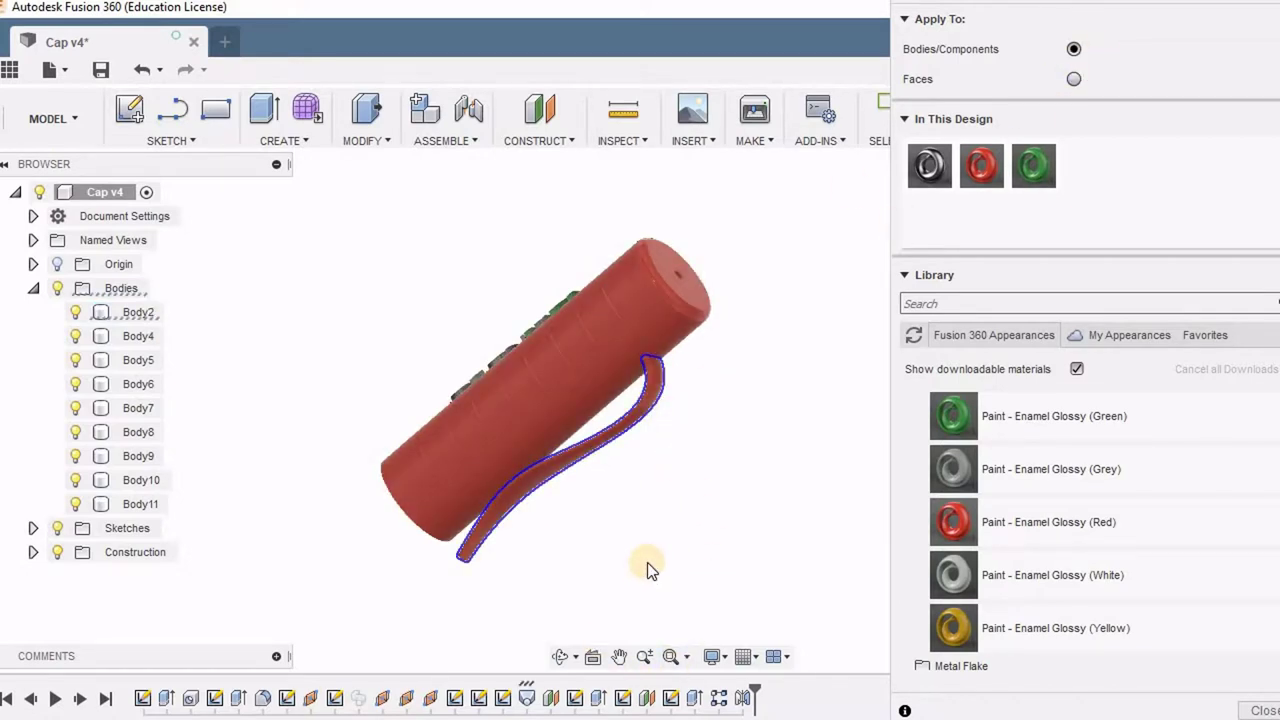
{"action": "left_click", "coordinate": [527, 698]}
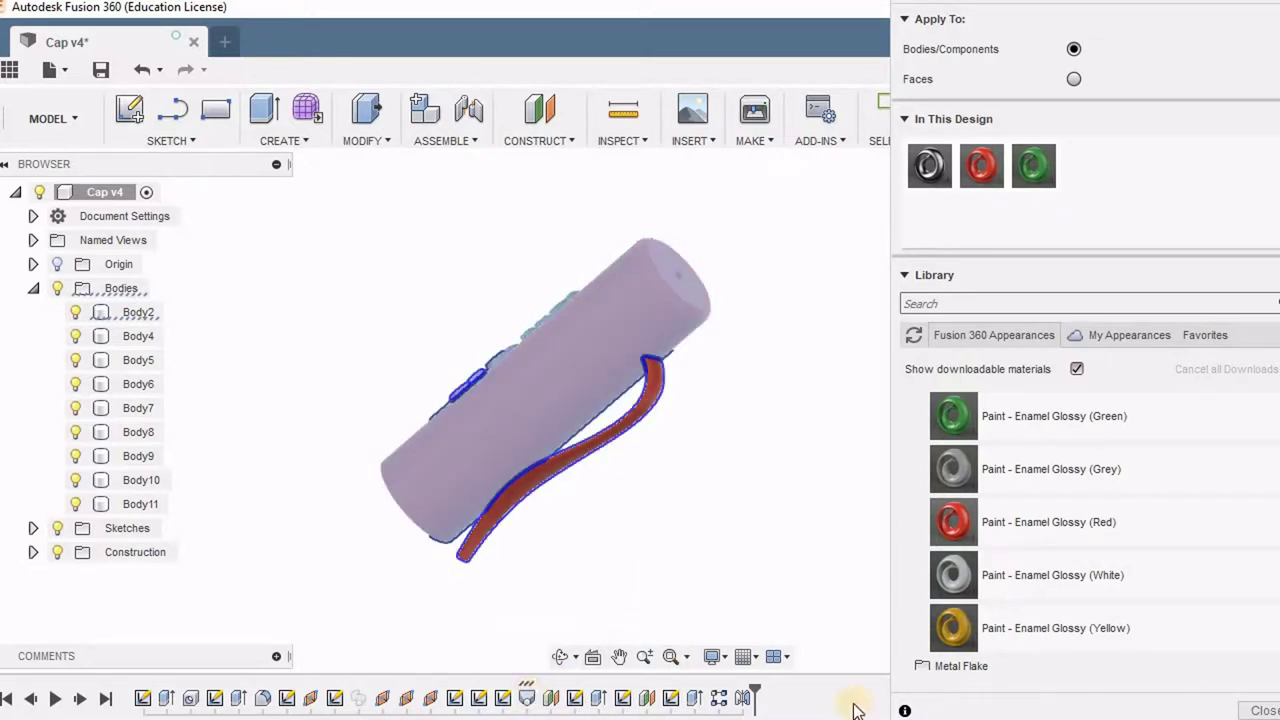
{"action": "left_click", "coordinate": [1257, 712]}
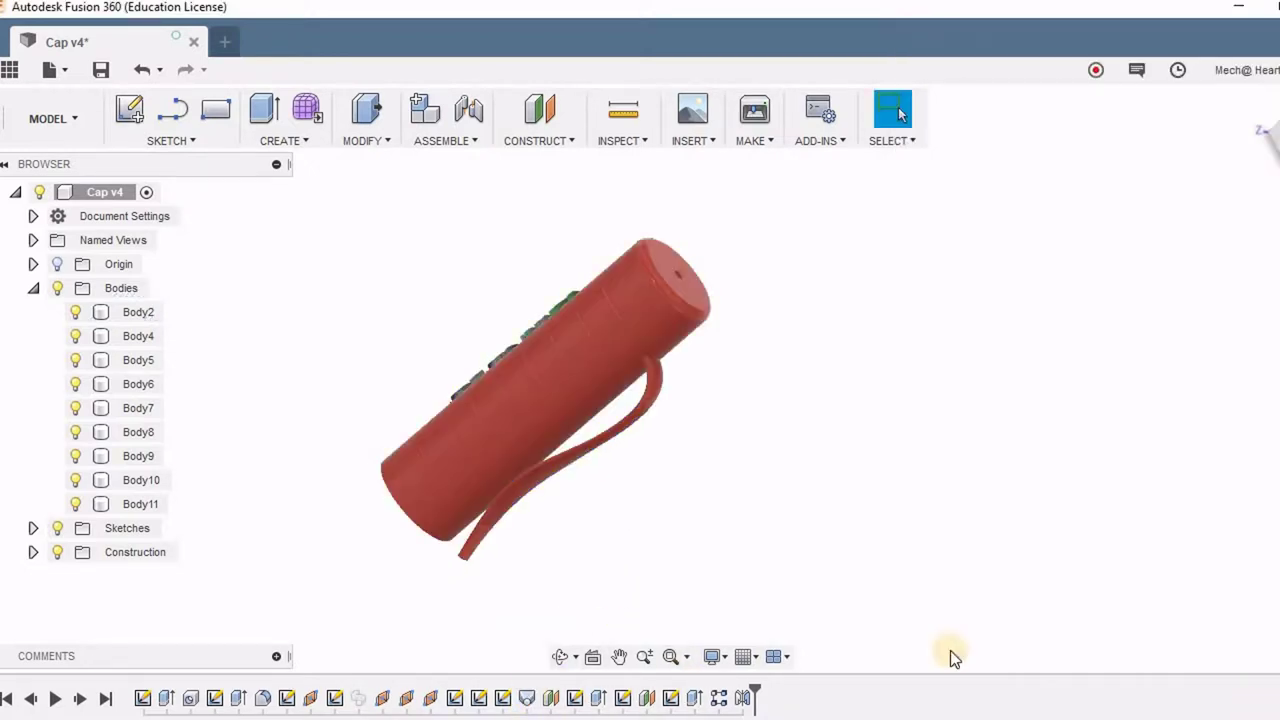
- Edit the clip's loft feature and set its operation to New Body so the clip is separate from the cap
{"action": "right_click", "coordinate": [508, 702]}
{"action": "left_click", "coordinate": [532, 703]}
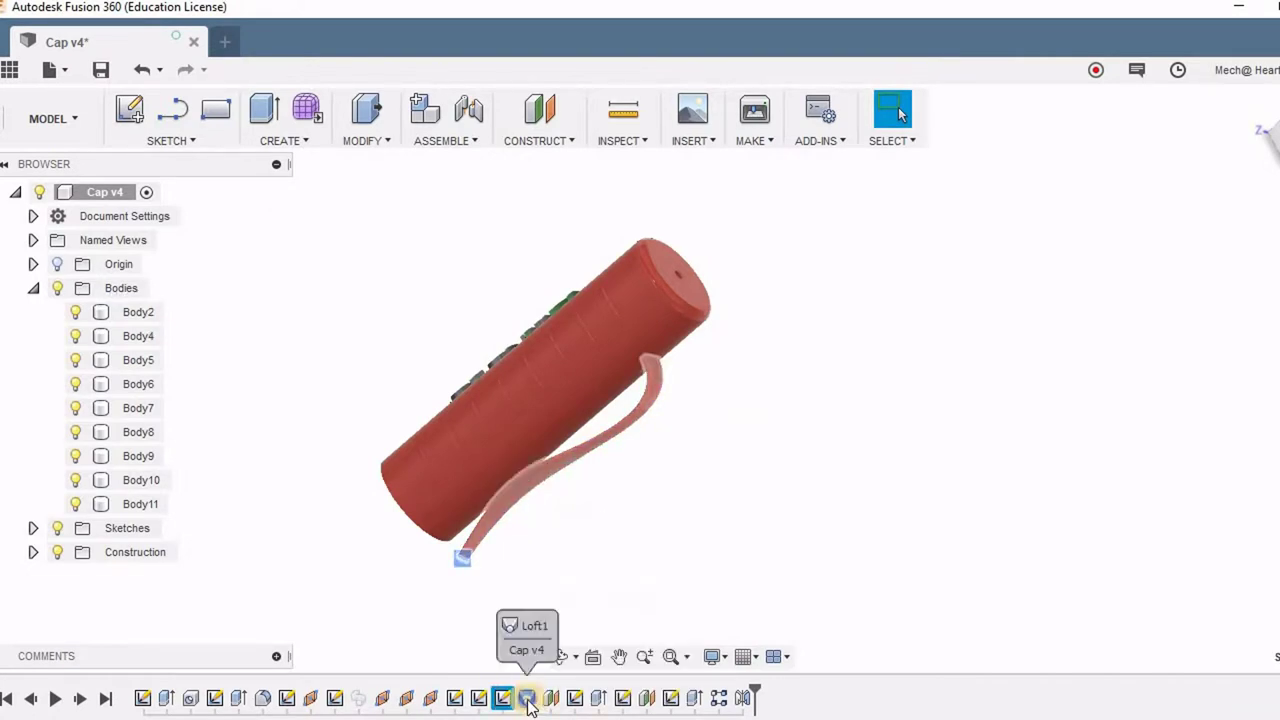
{"action": "right_click", "coordinate": [530, 701]}
{"action": "left_click", "coordinate": [580, 521]}
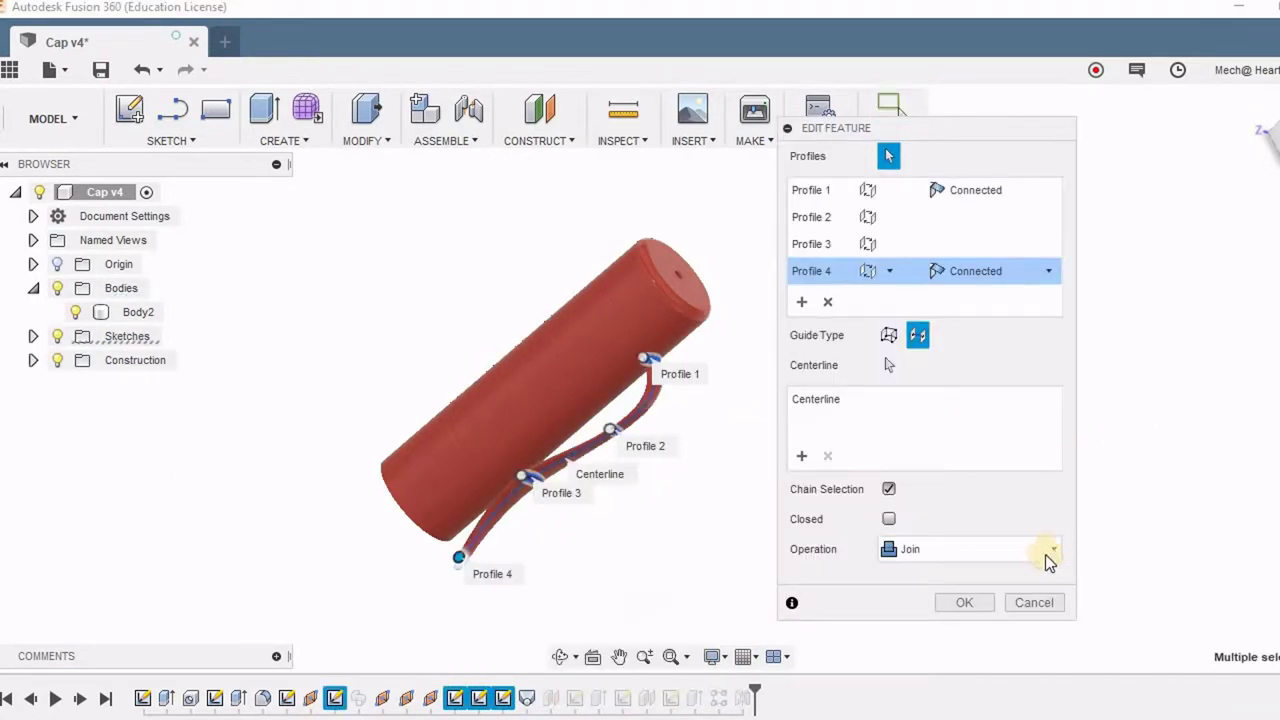
{"action": "left_click_drag", "start_coordinate": [960, 135], "coordinate": [970, 22]}
{"action": "left_click", "coordinate": [965, 436]}
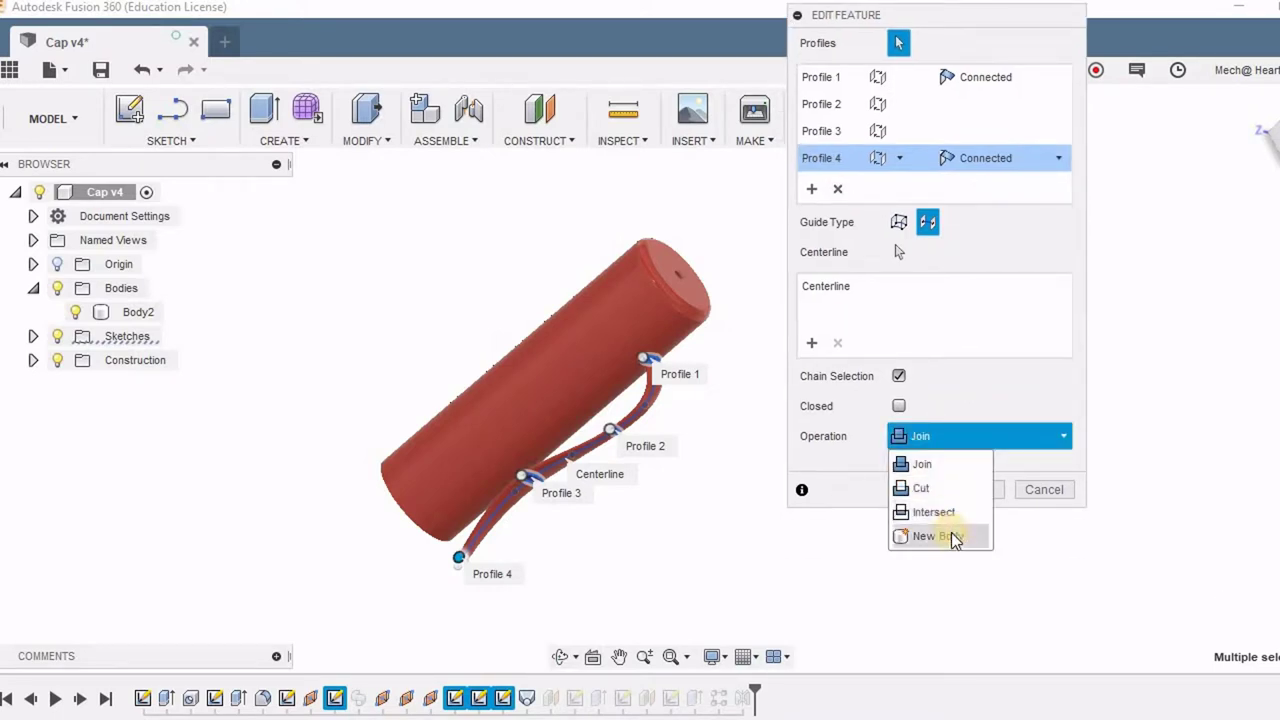
{"action": "left_click", "coordinate": [953, 537]}
{"action": "left_click", "coordinate": [963, 489]}
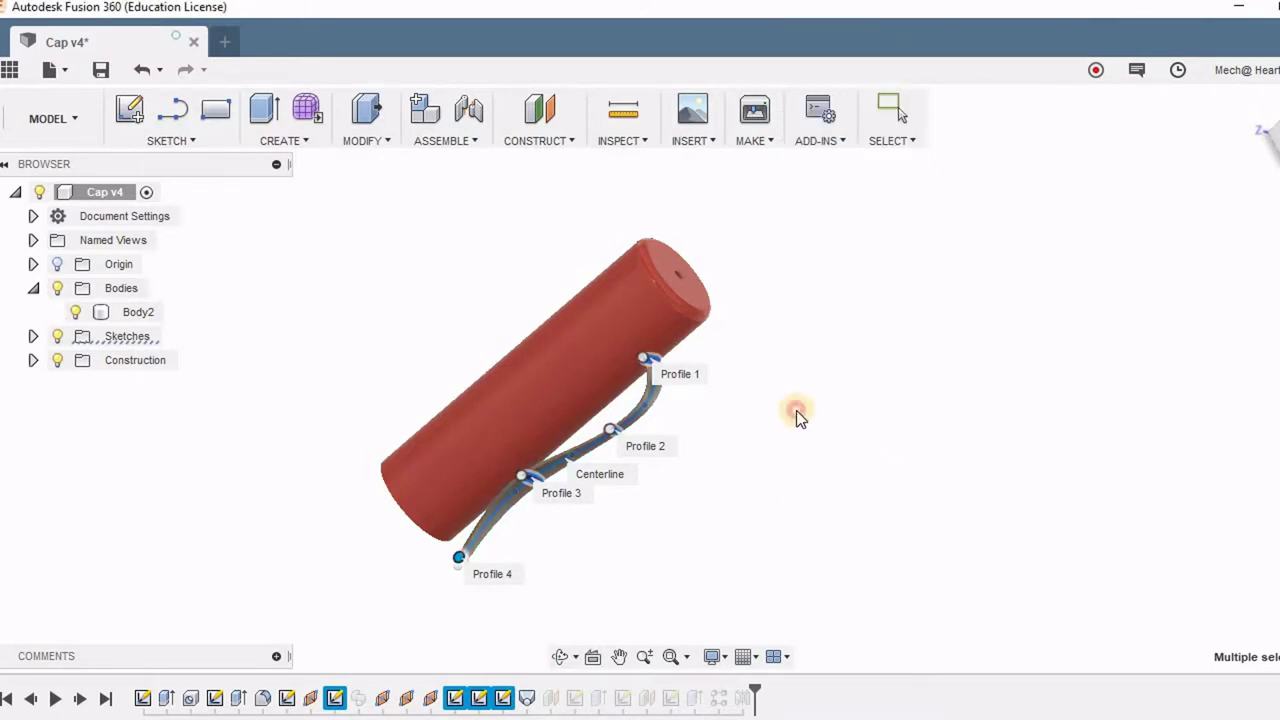
{"action": "left_click", "coordinate": [462, 471]}
{"action": "scroll", "coordinate": [534, 456], "scroll_direction": "up", "scroll_amount": 3}
{"action": "scroll", "coordinate": [745, 455], "scroll_direction": "down", "scroll_amount": 2}
{"action": "left_click", "coordinate": [776, 470]}
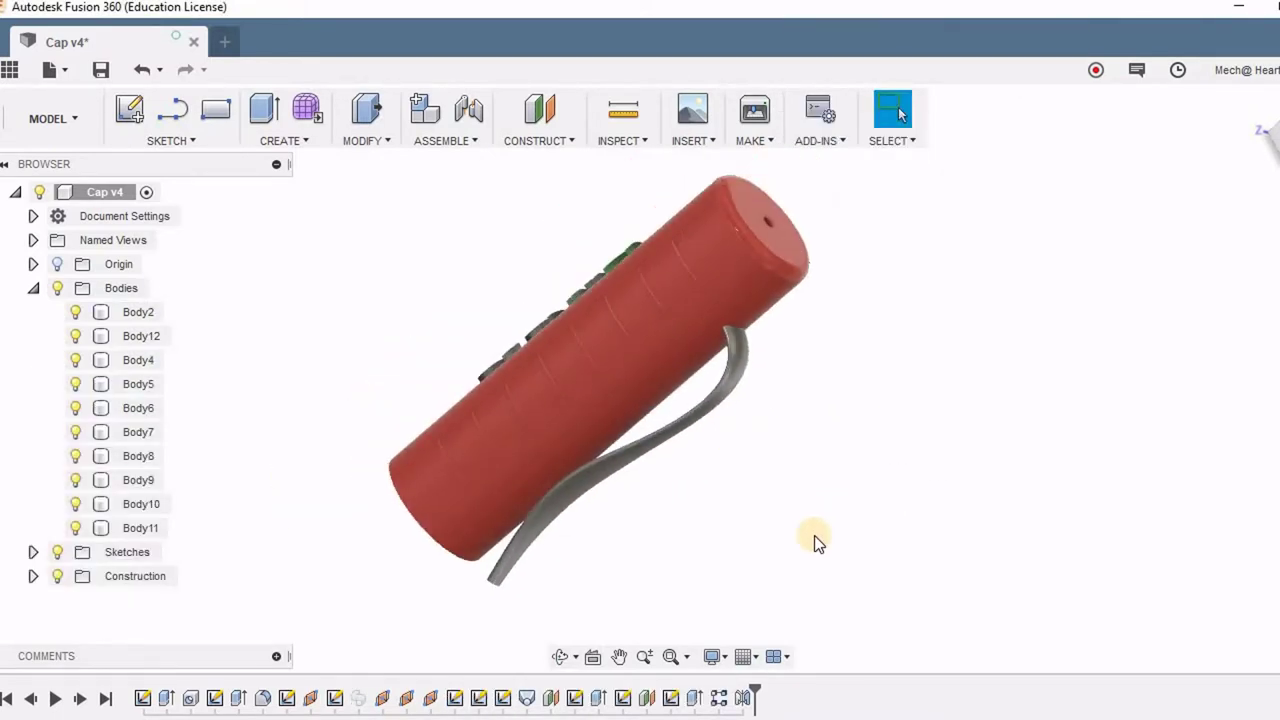
- Apply Paint - Enamel Glossy (Yellow) to the separate clip body
{"action": "key", "text": "a"}
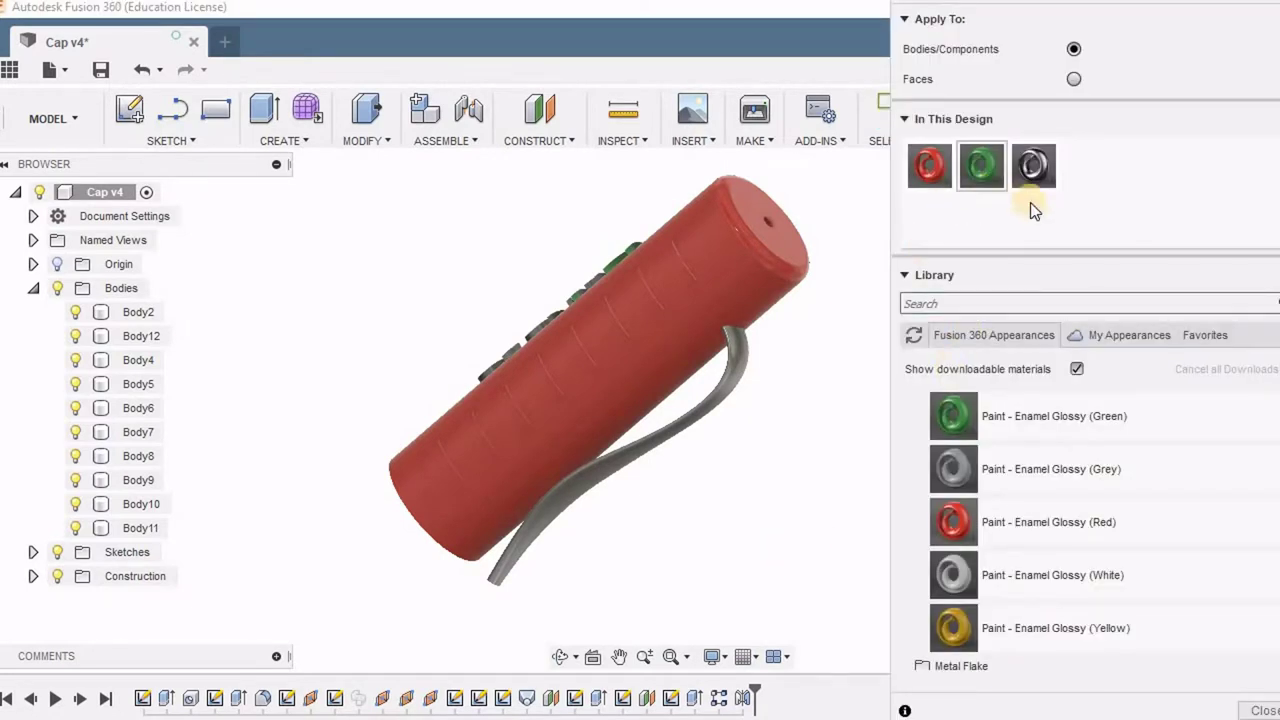
{"action": "scroll", "coordinate": [1060, 487], "scroll_direction": "down", "scroll_amount": 3}
{"action": "left_click_drag", "start_coordinate": [1062, 480], "coordinate": [758, 378]}
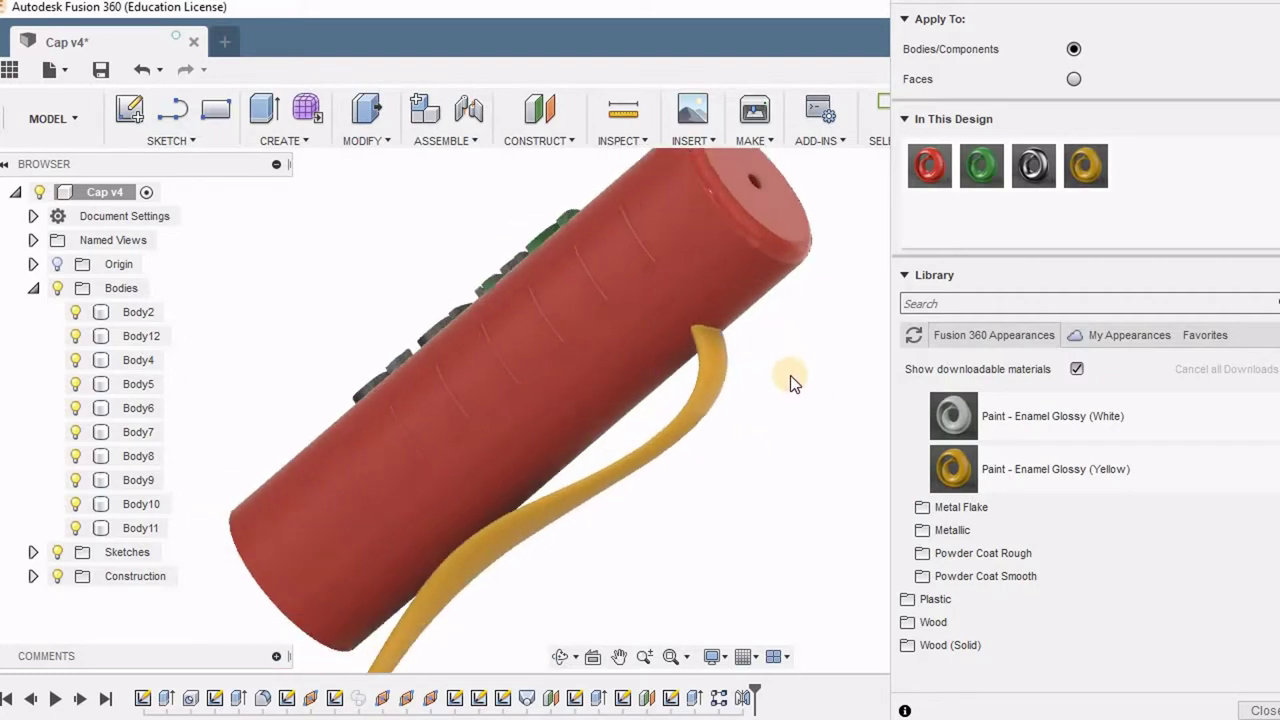
{"action": "middle_click_drag", "start_coordinate": [792, 377], "coordinate": [824, 308], "text": "shift"}
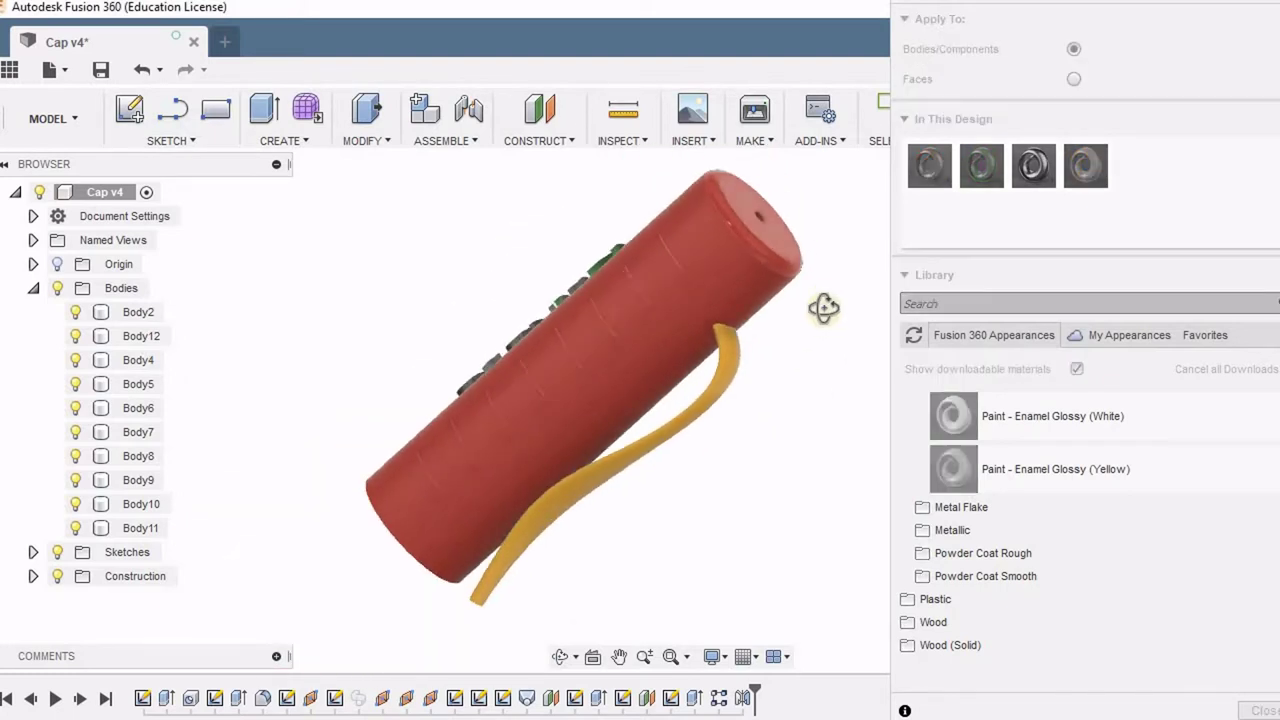
- Edit the yellow enamel appearance on the clip, changing its hue to blue
{"action": "double_click", "coordinate": [1086, 166]}
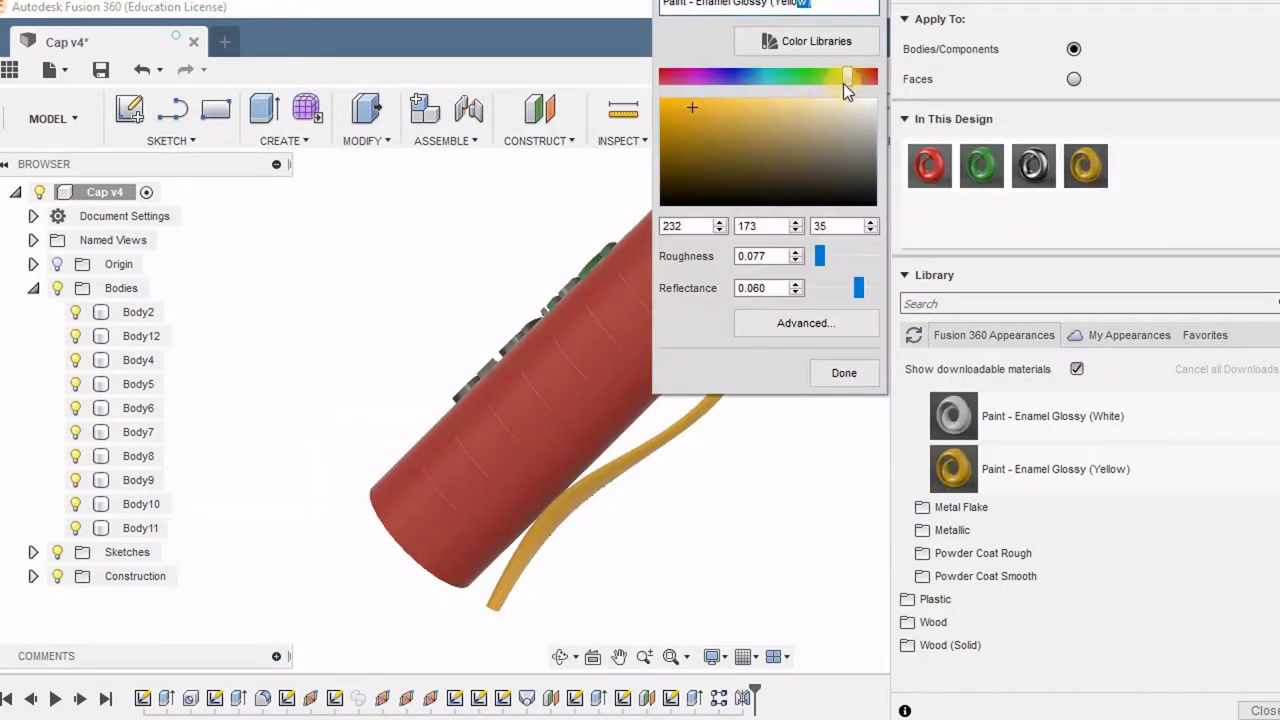
{"action": "left_click_drag", "start_coordinate": [850, 78], "coordinate": [737, 79]}
{"action": "left_click", "coordinate": [840, 376]}
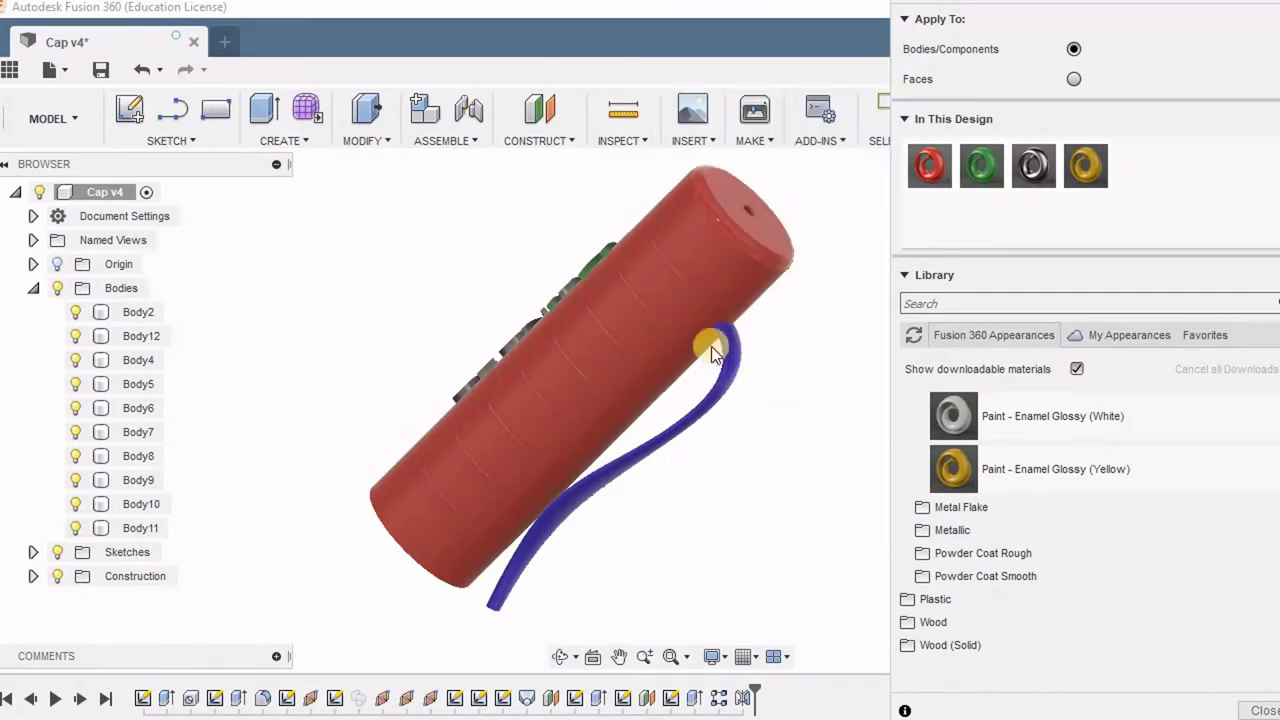
- Apply the green enamel paint to the letter r in the lettering on the cap
{"action": "left_click", "coordinate": [674, 280]}
{"action": "middle_click_drag", "start_coordinate": [674, 280], "coordinate": [971, 357], "text": "shift"}
{"action": "left_click", "coordinate": [647, 289]}
{"action": "scroll", "coordinate": [647, 289], "scroll_direction": "up", "scroll_amount": 3}
{"action": "scroll", "coordinate": [690, 365], "scroll_direction": "down", "scroll_amount": 4}
{"action": "scroll", "coordinate": [687, 364], "scroll_direction": "up", "scroll_amount": 2}
{"action": "scroll", "coordinate": [672, 356], "scroll_direction": "down", "scroll_amount": 1}
{"action": "left_click_drag", "start_coordinate": [984, 172], "coordinate": [517, 364]}
{"action": "left_click_drag", "start_coordinate": [981, 165], "coordinate": [531, 373]}
- Apply the green enamel paint to the remaining grey letter bodies of the lettering
{"action": "left_click_drag", "start_coordinate": [990, 160], "coordinate": [138, 437]}
{"action": "left_click_drag", "start_coordinate": [981, 165], "coordinate": [171, 431]}
{"action": "left_click_drag", "start_coordinate": [983, 168], "coordinate": [133, 480]}
{"action": "left_click_drag", "start_coordinate": [976, 183], "coordinate": [160, 432]}
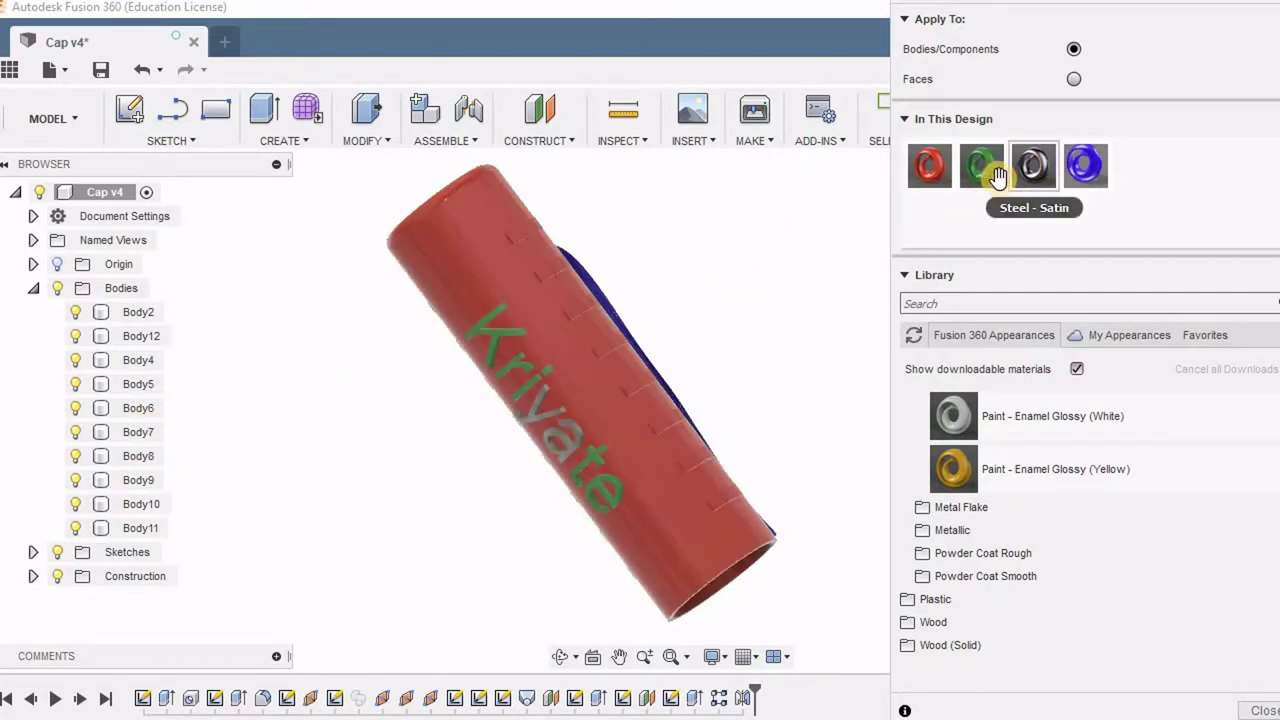
{"action": "left_click_drag", "start_coordinate": [1025, 170], "coordinate": [131, 456]}
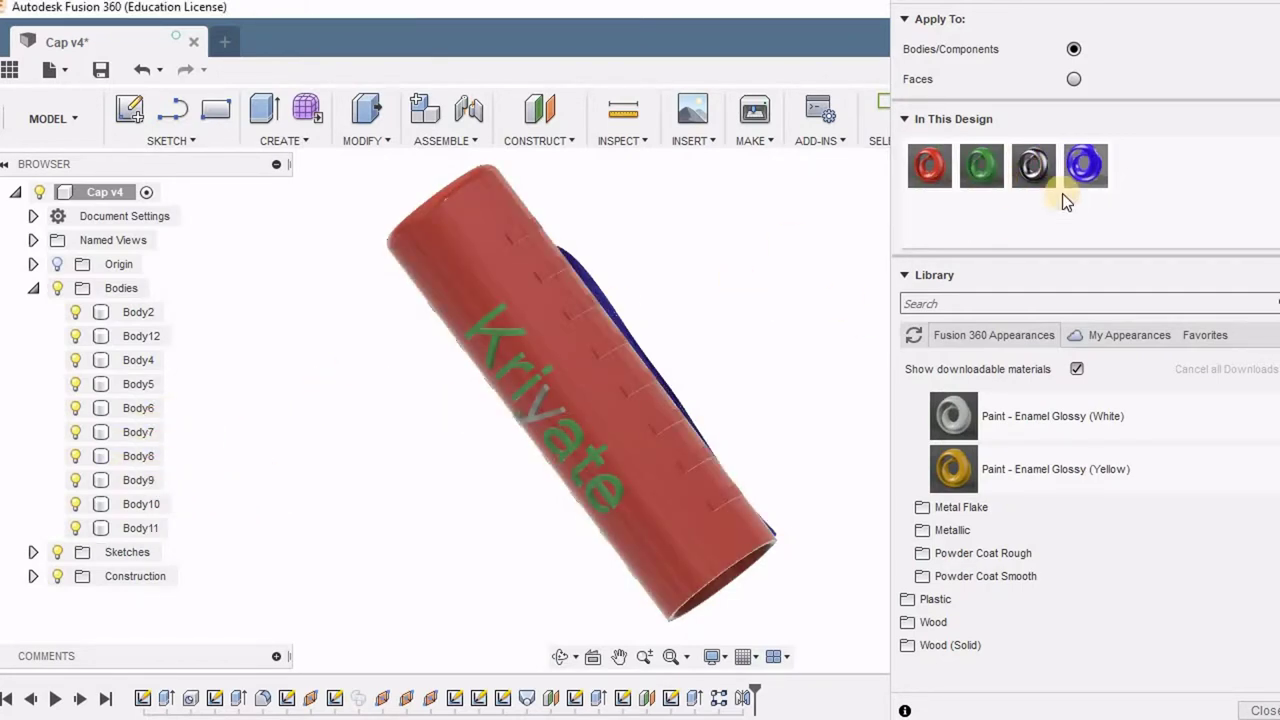
{"action": "left_click_drag", "start_coordinate": [983, 160], "coordinate": [130, 420]}
- Edit the red enamel appearance on the cap body, changing its colour to pink with RGB 221, 79, 138
{"action": "middle_click_drag", "start_coordinate": [689, 271], "coordinate": [660, 300], "text": "shift"}
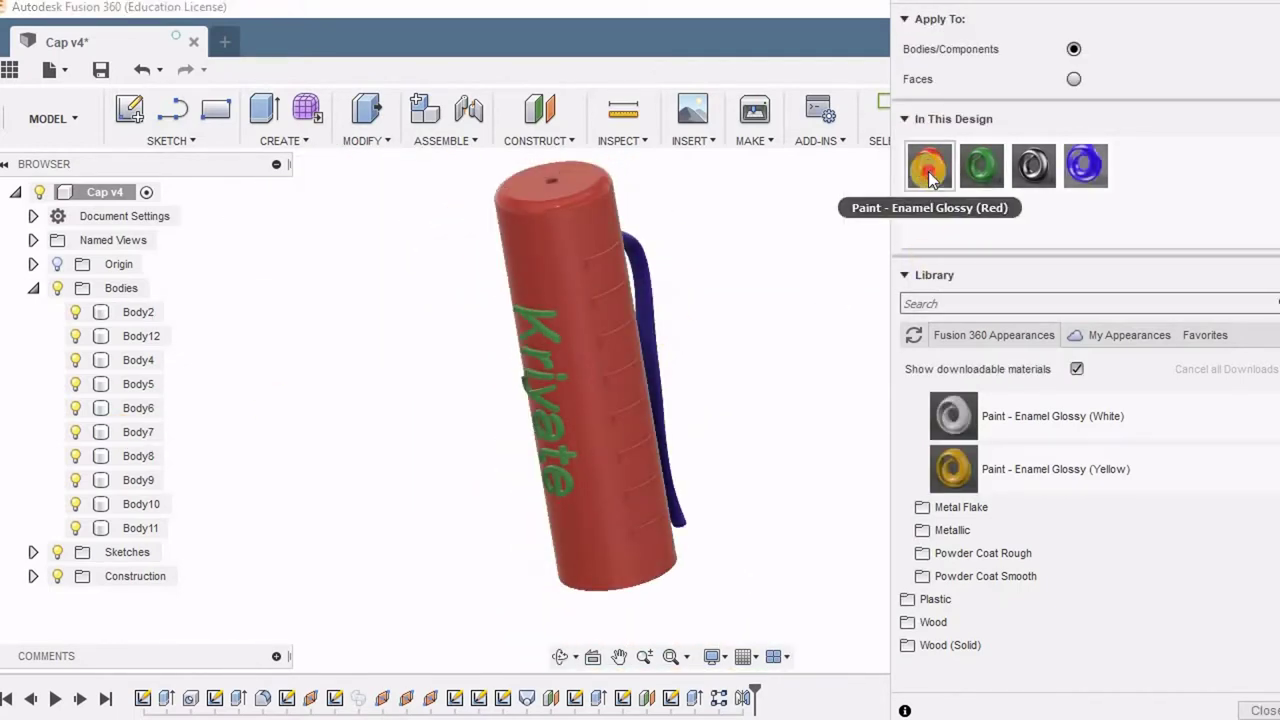
{"action": "double_click", "coordinate": [930, 165]}
{"action": "left_click_drag", "start_coordinate": [662, 82], "coordinate": [688, 82]}
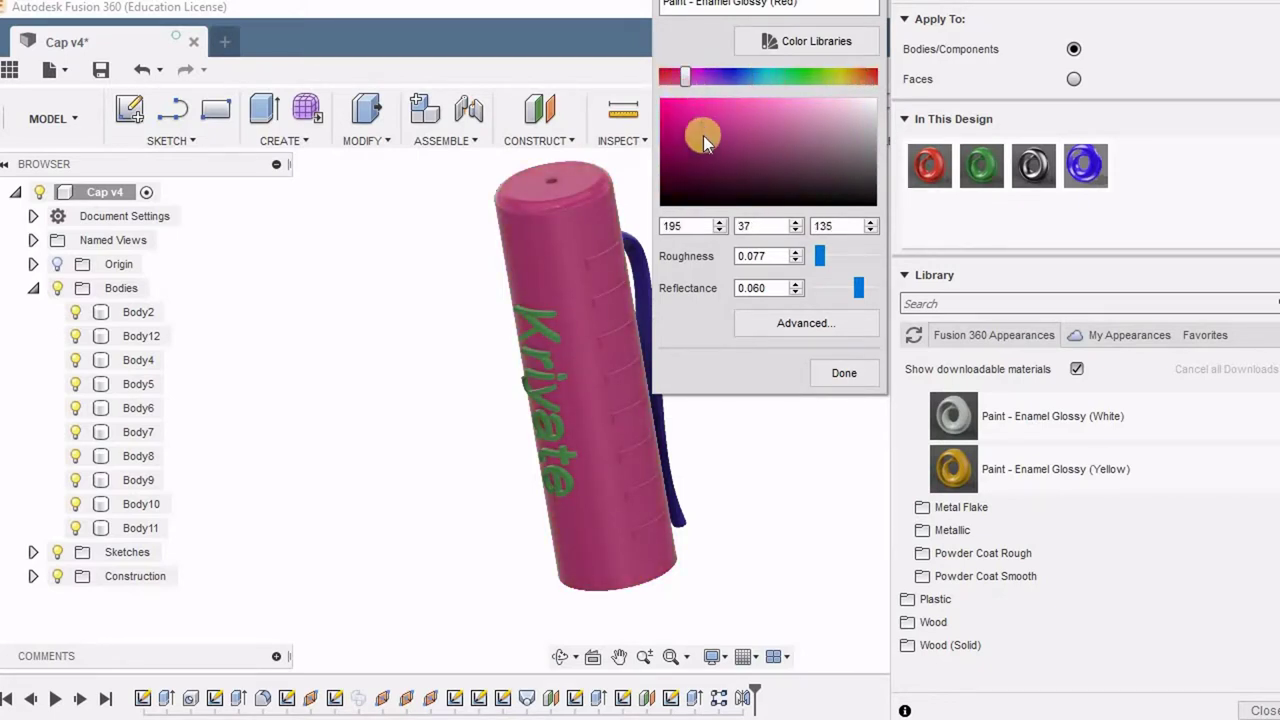
{"action": "mouse_move", "coordinate": [755, 183]}
{"action": "left_mouse_down"}
{"action": "mouse_move", "coordinate": [823, 123]}
{"action": "mouse_move", "coordinate": [665, 86]}
{"action": "mouse_move", "coordinate": [681, 91]}
{"action": "left_mouse_up"}
{"action": "left_click", "coordinate": [683, 225]}
{"action": "left_click_drag", "start_coordinate": [700, 227], "coordinate": [662, 228]}
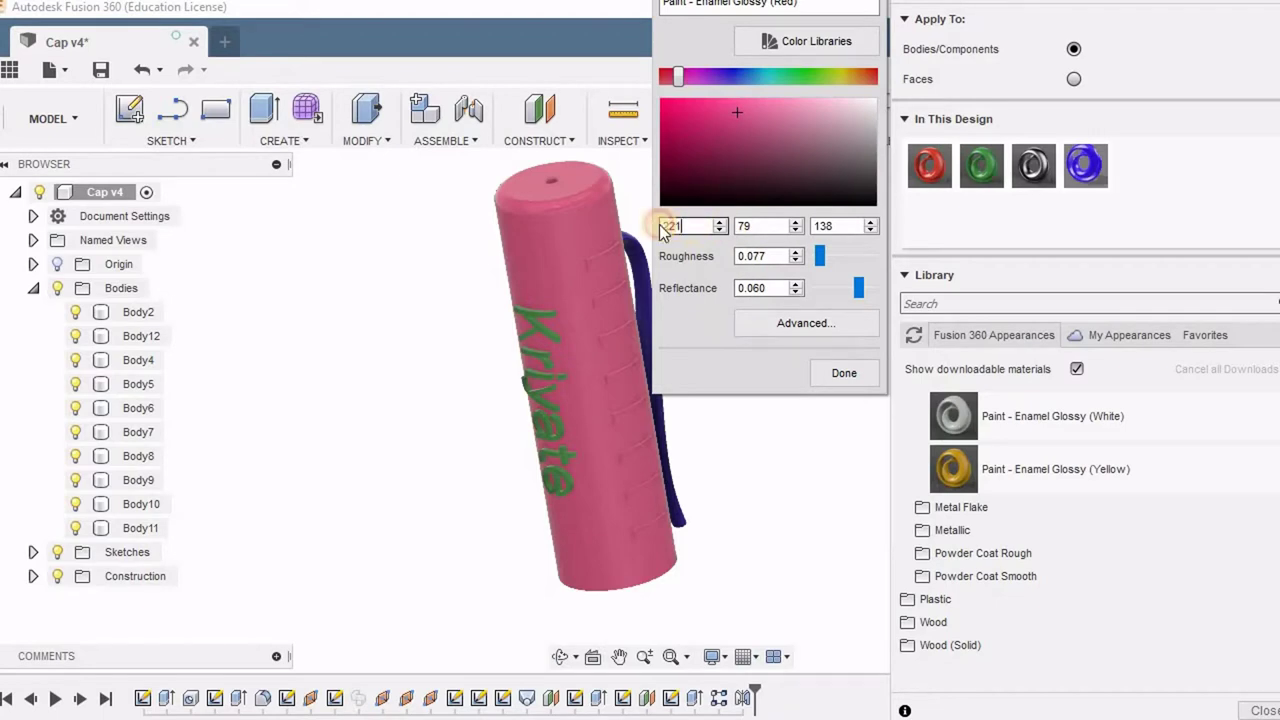
- Change the cap body's paint colour to PANTONE 16-5938 TCX Mint from the colour libraries
{"action": "left_click", "coordinate": [779, 43]}
{"action": "left_click_drag", "start_coordinate": [834, 142], "coordinate": [849, 251]}
{"action": "left_click", "coordinate": [565, 411]}
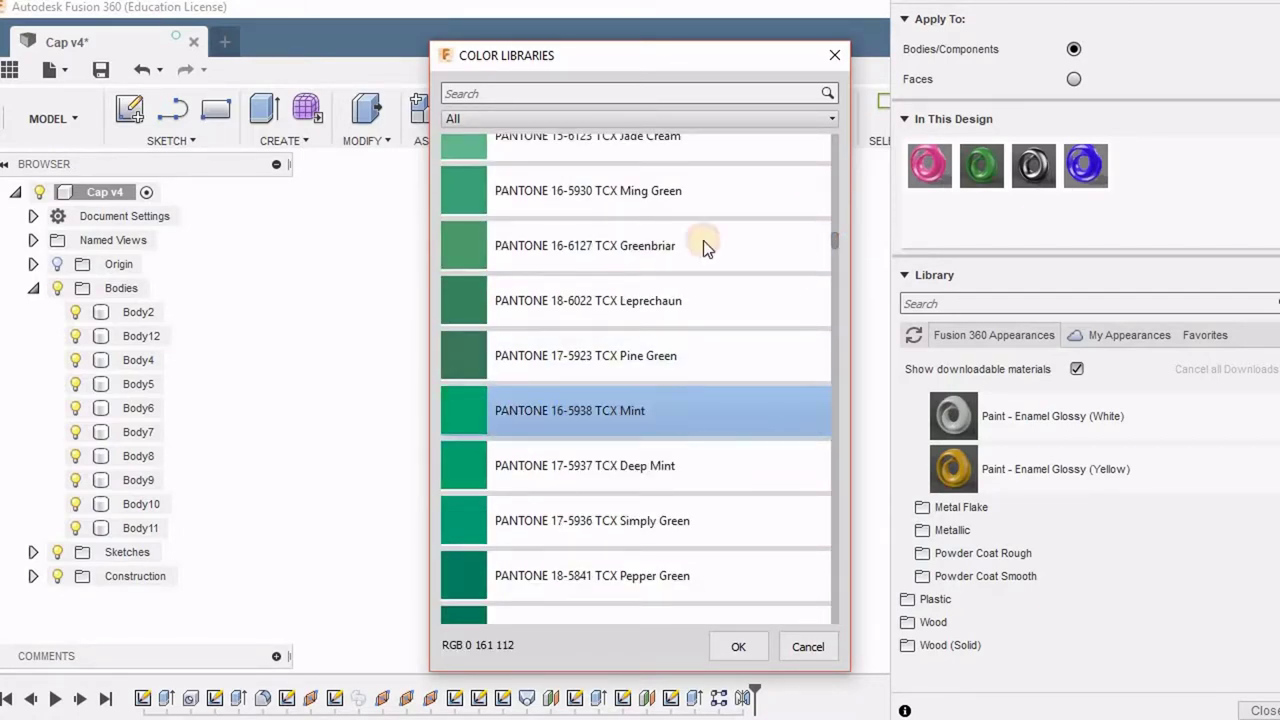
{"action": "left_click_drag", "start_coordinate": [731, 52], "coordinate": [972, 8]}
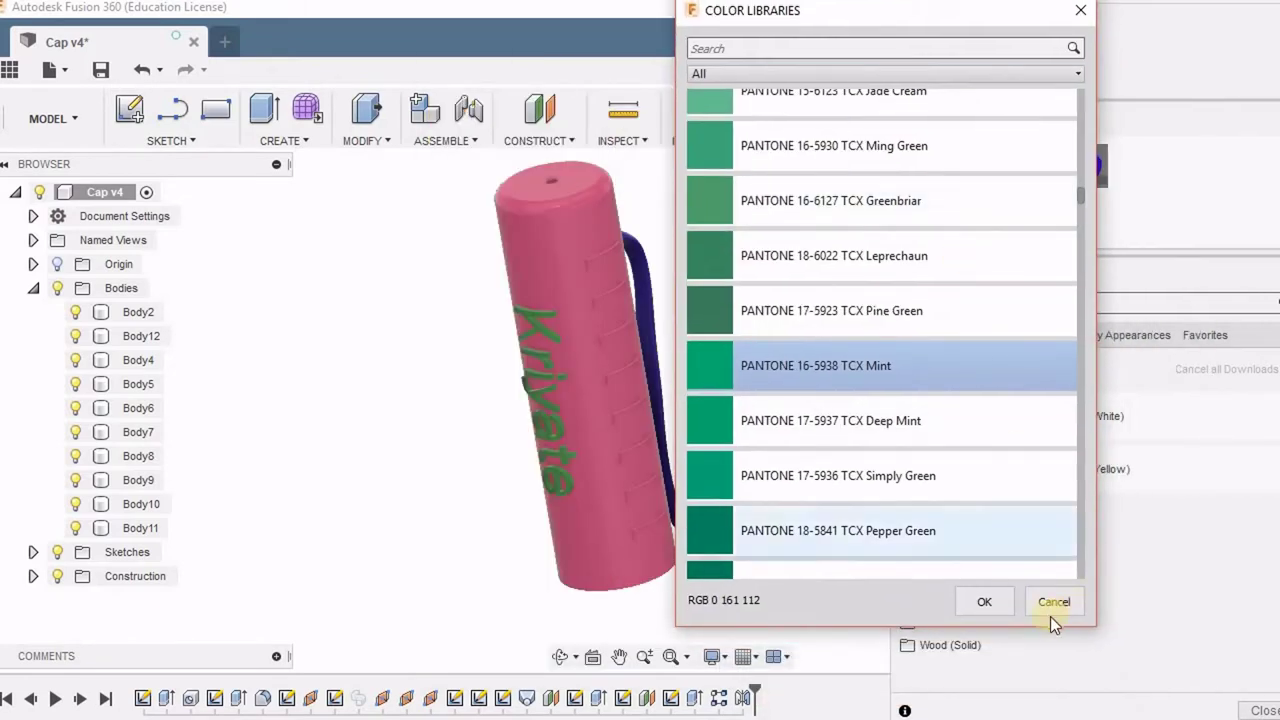
{"action": "left_click", "coordinate": [989, 600]}
{"action": "middle_click_drag", "start_coordinate": [623, 271], "coordinate": [738, 378], "text": "shift"}
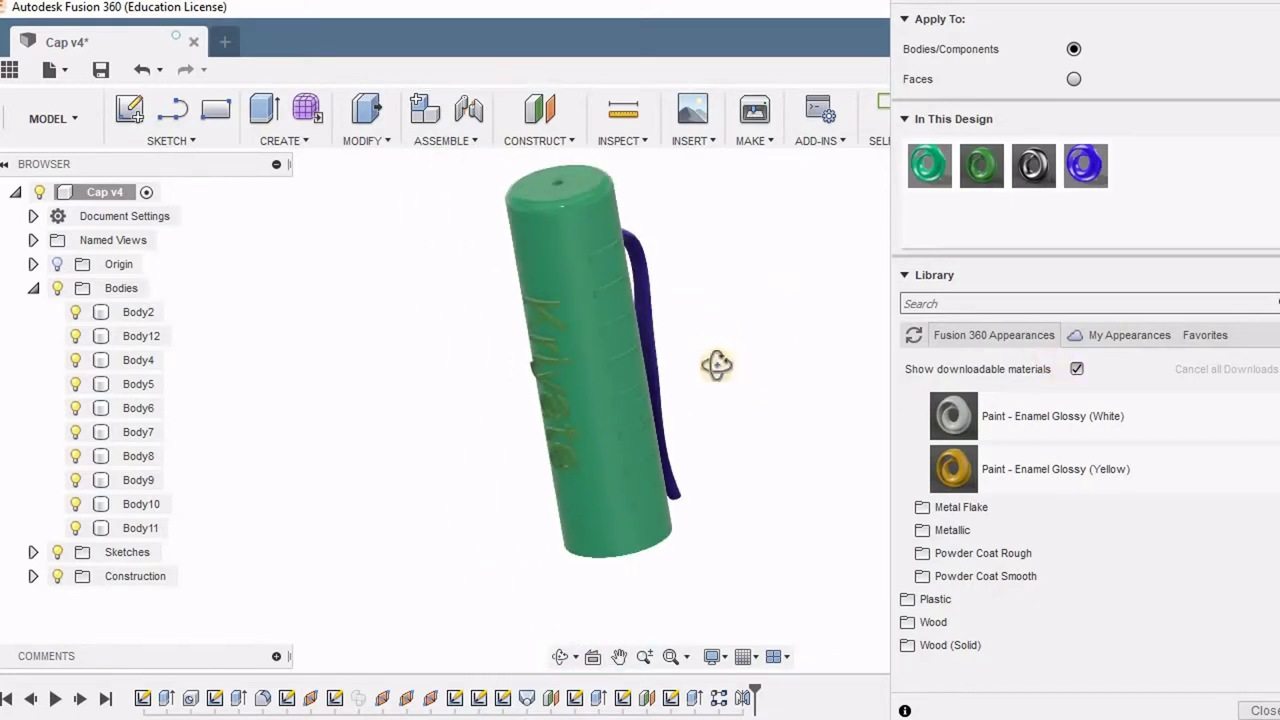
{"action": "middle_click_drag", "start_coordinate": [716, 365], "coordinate": [782, 320], "text": "shift"}
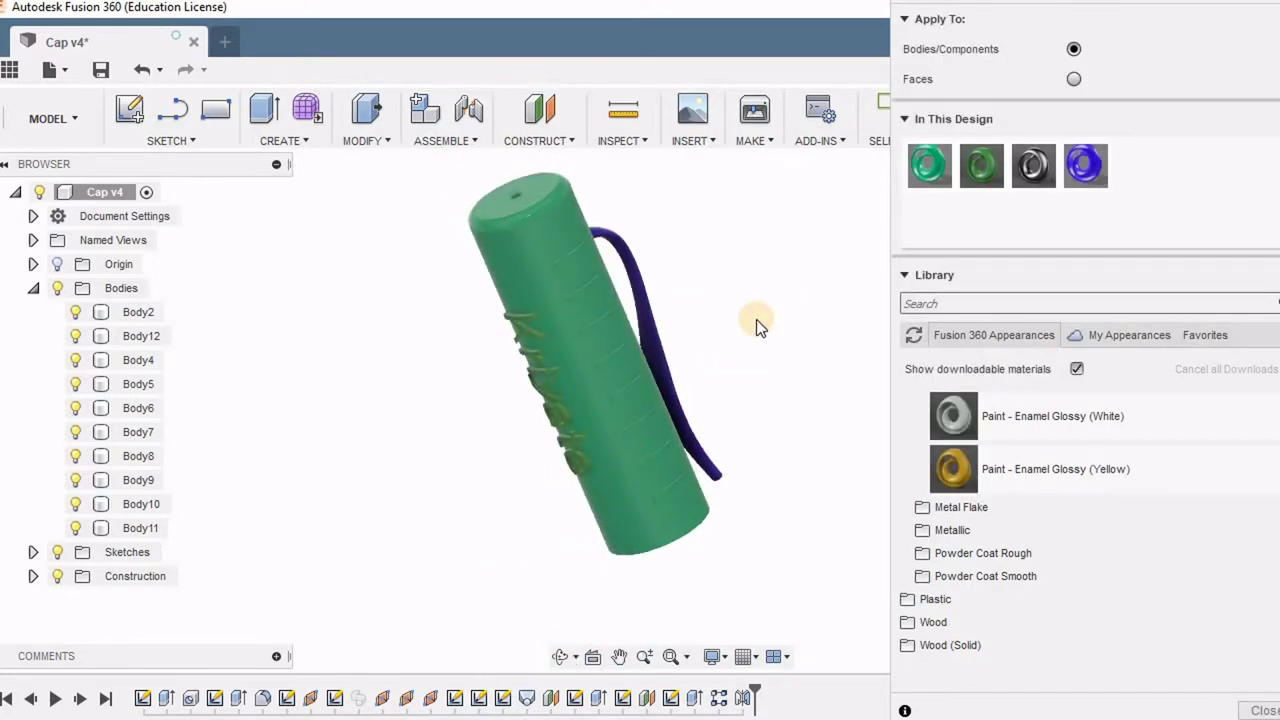
{"action": "scroll", "coordinate": [715, 251], "scroll_direction": "up", "scroll_amount": 2}
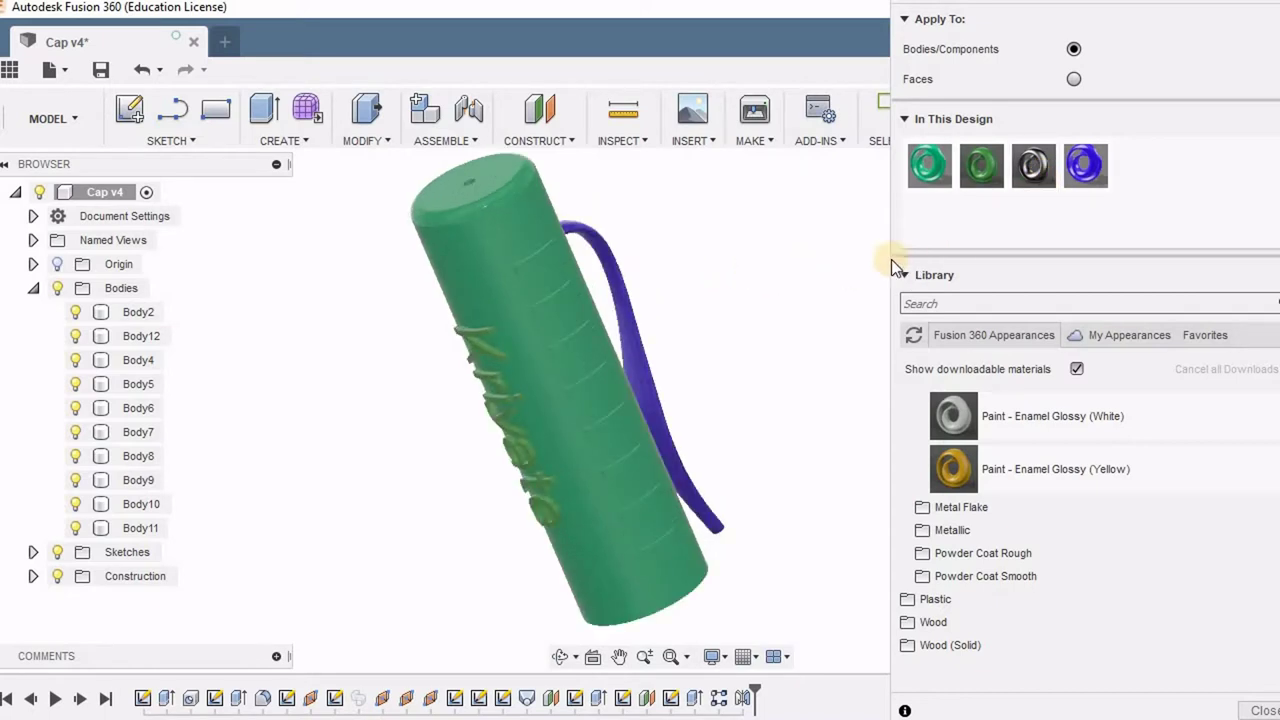
- Apply the Steel - Satin appearance to the cap body and recolour it red with RGB 214, 12, 12
{"action": "left_click", "coordinate": [558, 250]}
{"action": "double_click", "coordinate": [1018, 182]}
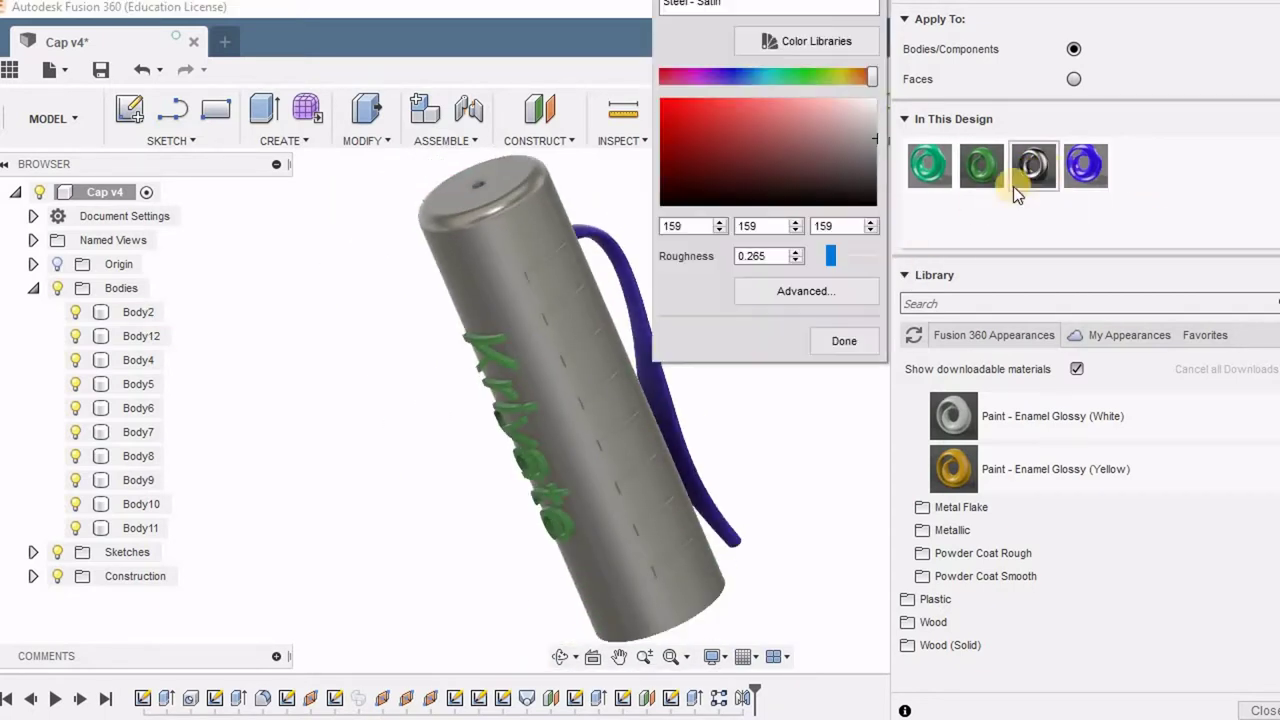
{"action": "left_click_drag", "start_coordinate": [682, 111], "coordinate": [666, 117]}
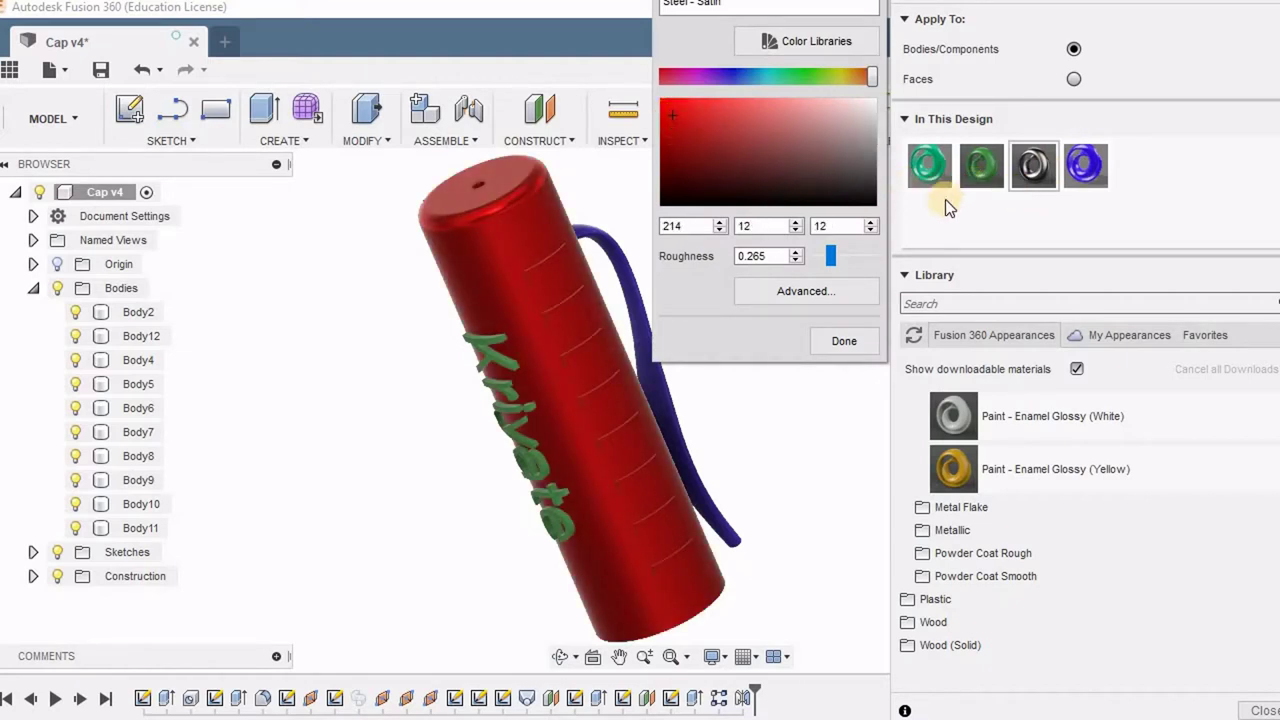
{"action": "left_click", "coordinate": [844, 341]}
- Browse the paint, metal and glass categories of the appearance library
{"action": "scroll", "coordinate": [1020, 490], "scroll_direction": "up", "scroll_amount": 5}
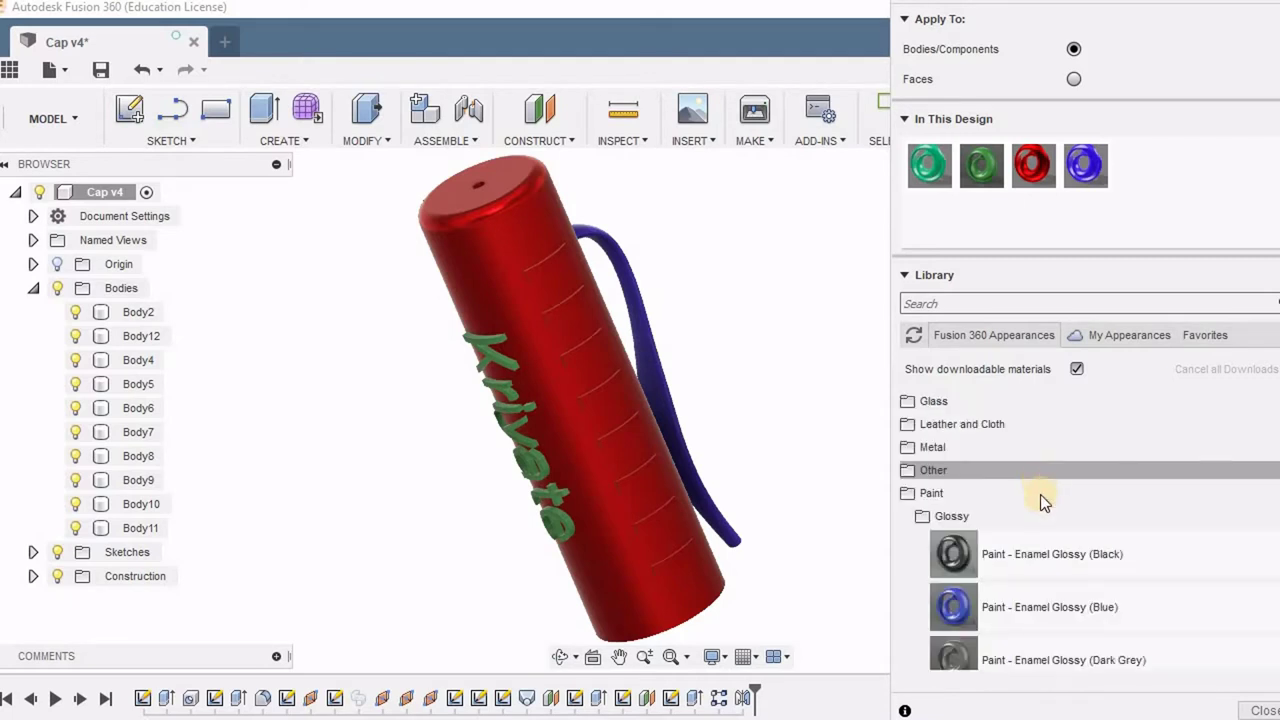
{"action": "left_click", "coordinate": [927, 517]}
{"action": "left_click", "coordinate": [911, 493]}
{"action": "left_click", "coordinate": [910, 447]}
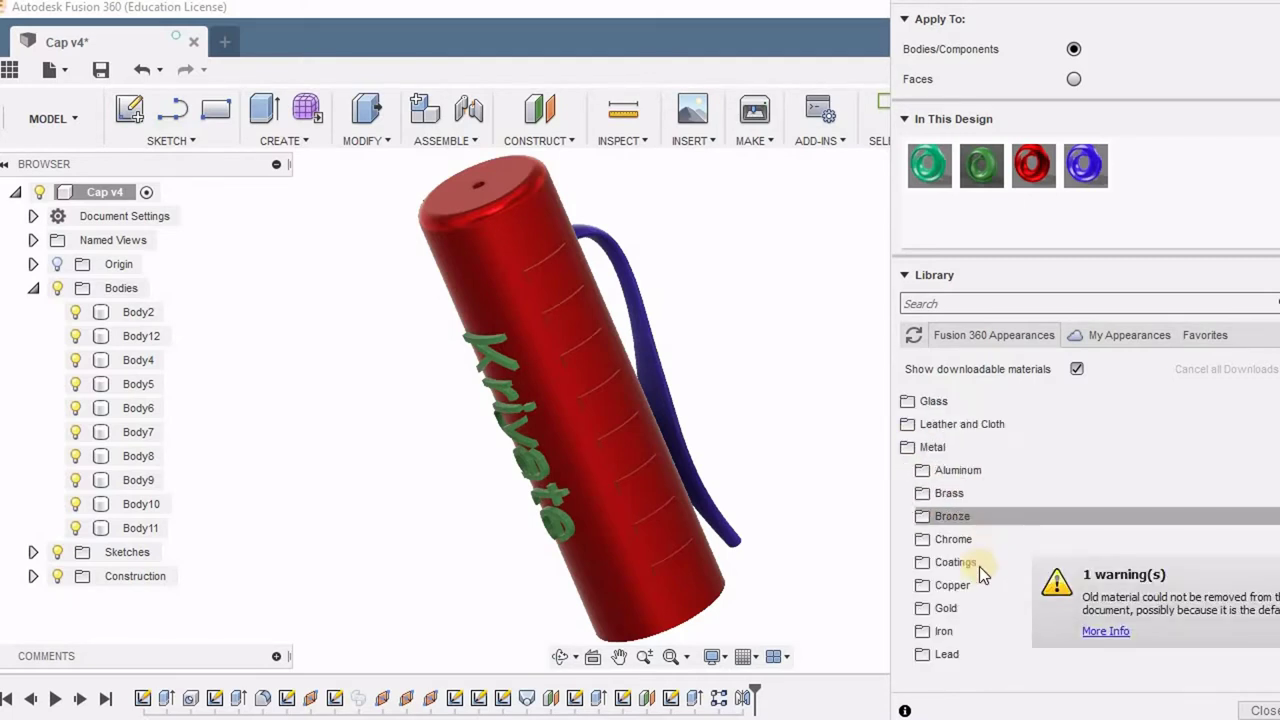
{"action": "scroll", "coordinate": [975, 530], "scroll_direction": "down", "scroll_amount": 3}
{"action": "scroll", "coordinate": [950, 490], "scroll_direction": "up", "scroll_amount": 3}
{"action": "left_click", "coordinate": [908, 446]}
{"action": "left_click", "coordinate": [920, 401]}
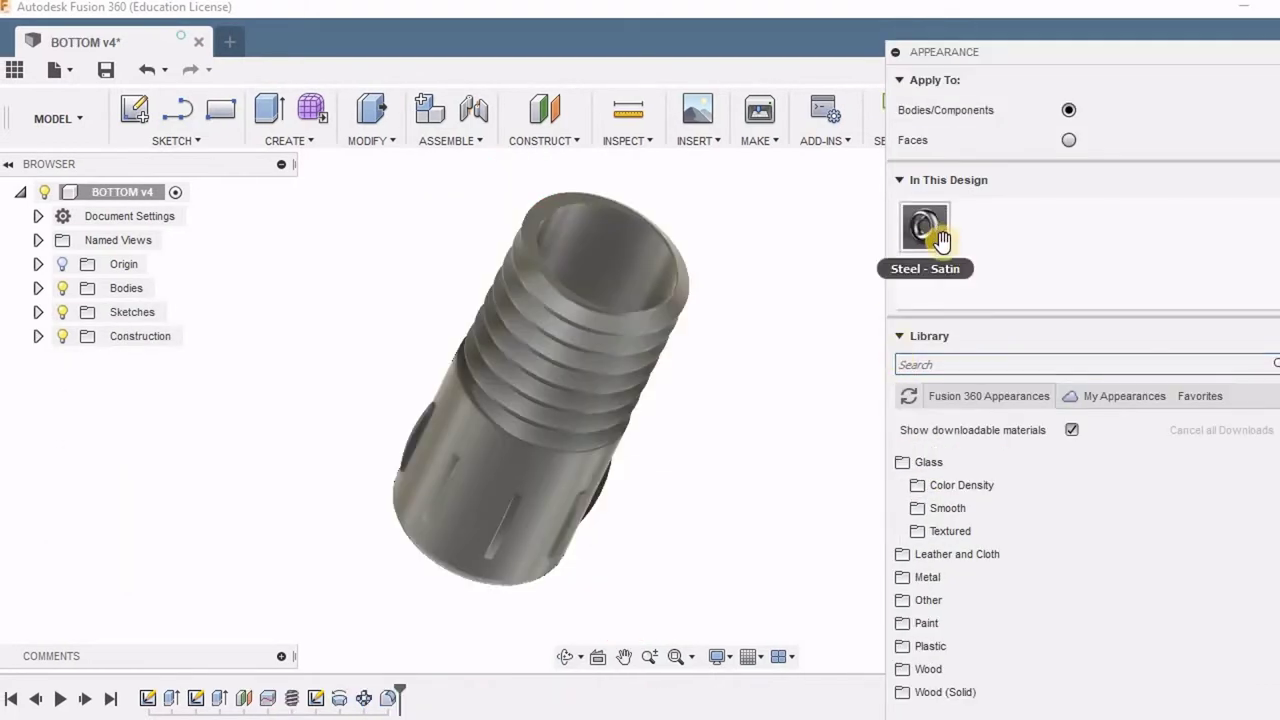
- Apply the Steel - Satin appearance to the whole BOTTOM component and recolour it red with RGB 233, 21, 21
{"action": "left_click_drag", "start_coordinate": [921, 233], "coordinate": [581, 403]}
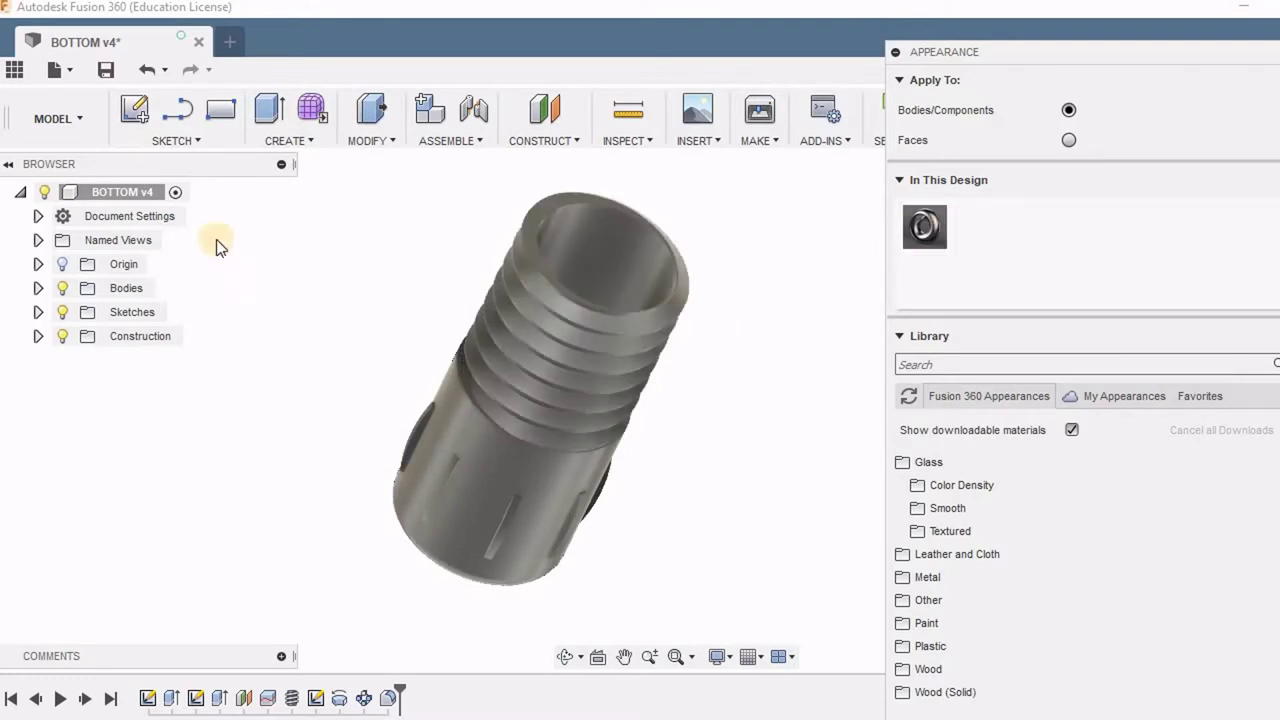
{"action": "left_click", "coordinate": [38, 288]}
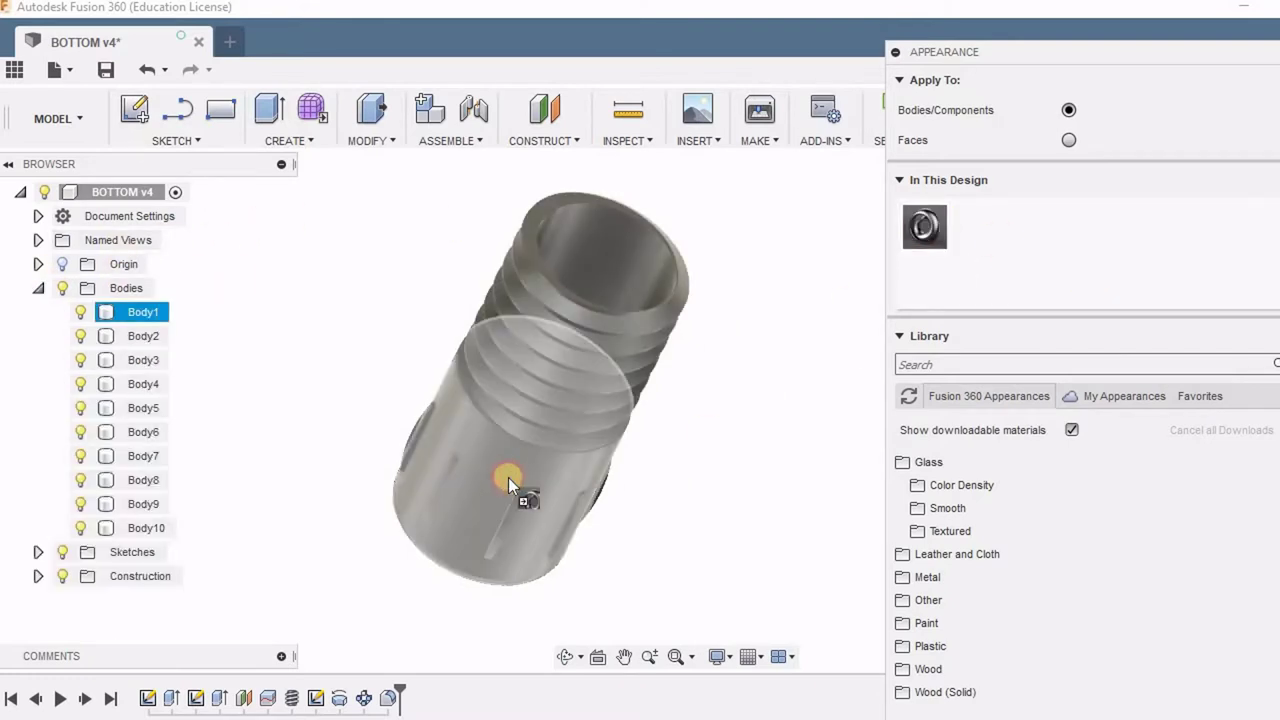
{"action": "left_click", "coordinate": [143, 312]}
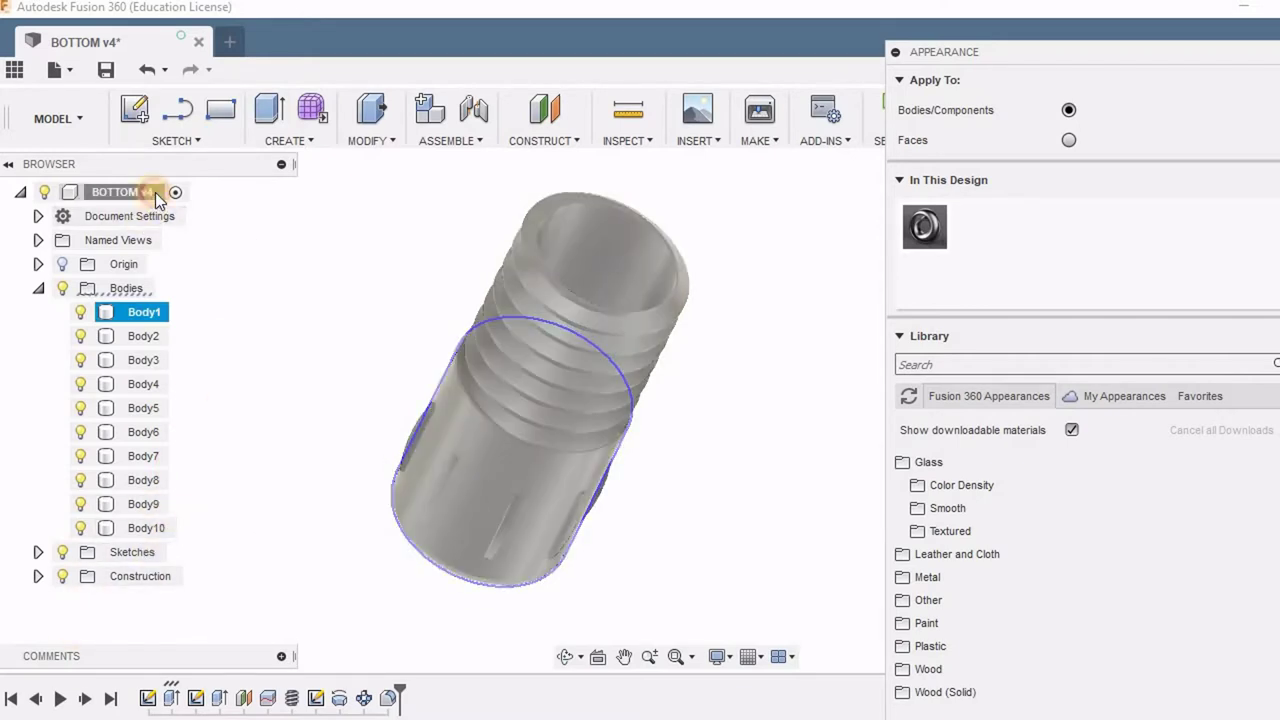
{"action": "left_click", "coordinate": [143, 336], "text": "ctrl"}
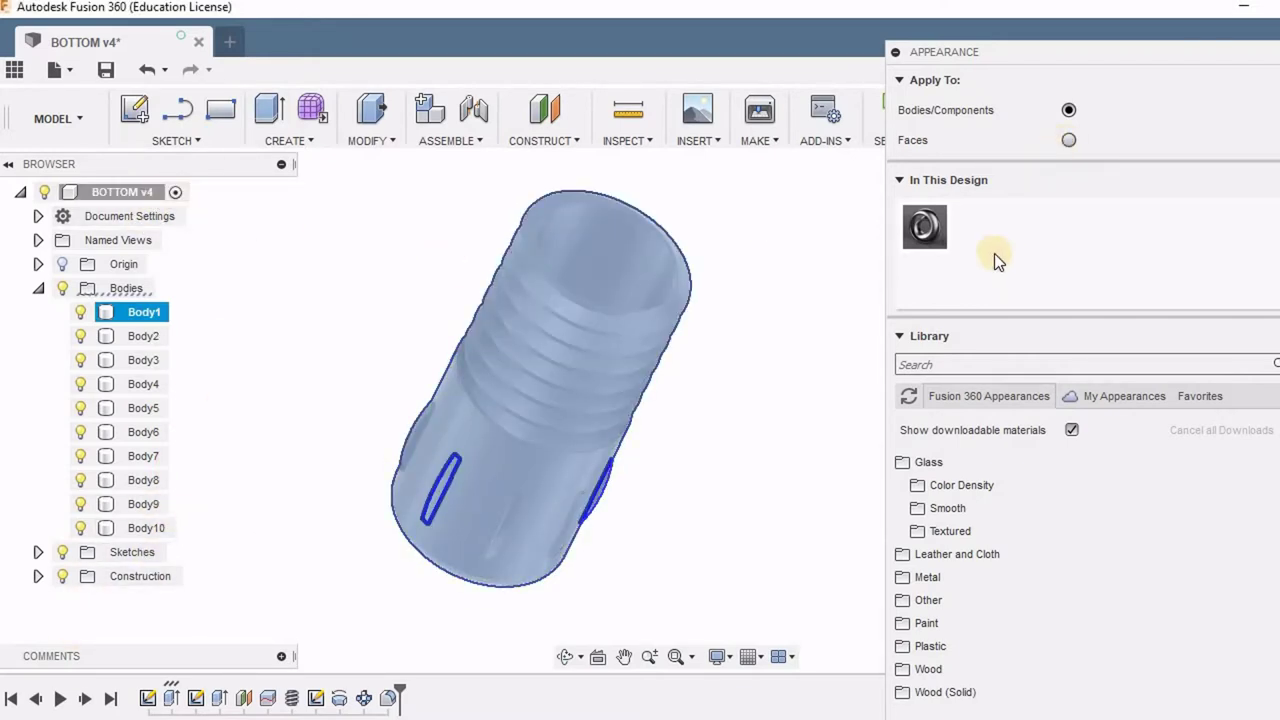
{"action": "left_click_drag", "start_coordinate": [925, 228], "coordinate": [154, 195]}
{"action": "double_click", "coordinate": [925, 228]}
{"action": "mouse_move", "coordinate": [662, 178]}
{"action": "left_mouse_down"}
{"action": "mouse_move", "coordinate": [715, 174]}
{"action": "mouse_move", "coordinate": [673, 167]}
{"action": "left_mouse_up"}
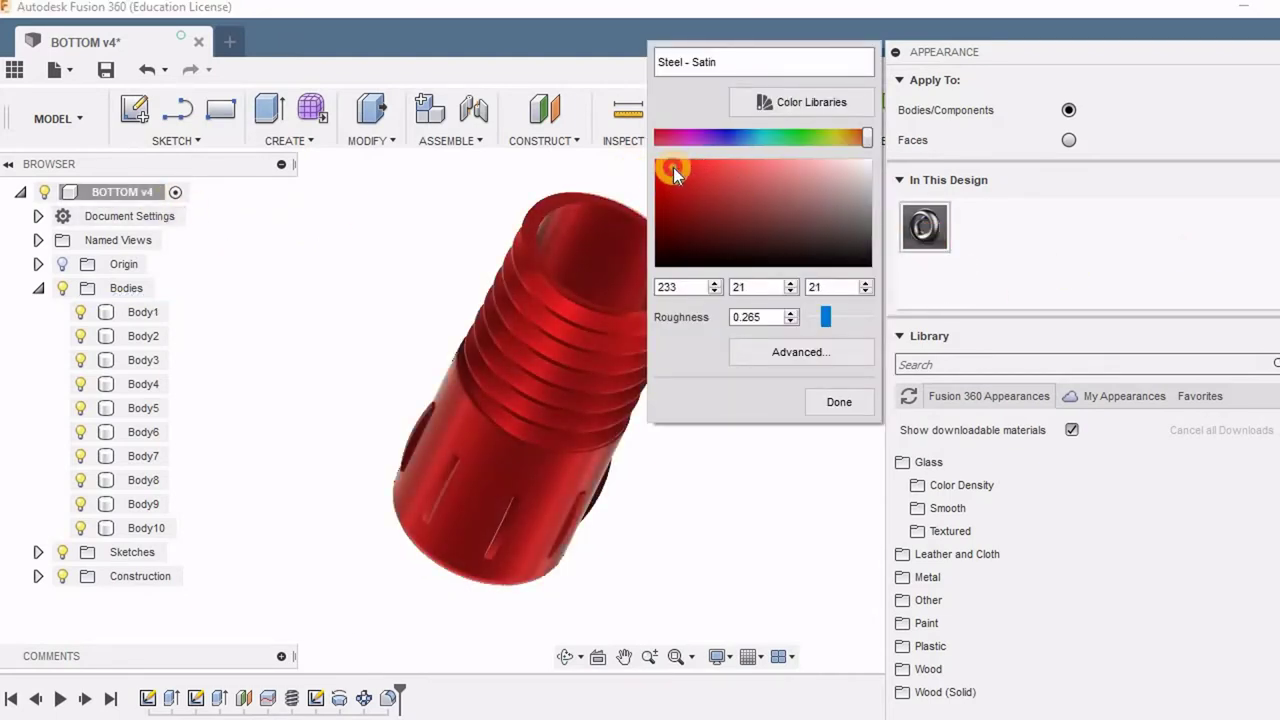
- Try a darker colour for the Steel - Satin appearance by setting its red value to 27
{"action": "left_click_drag", "start_coordinate": [684, 287], "coordinate": [603, 238]}
{"action": "type", "text": "27"}
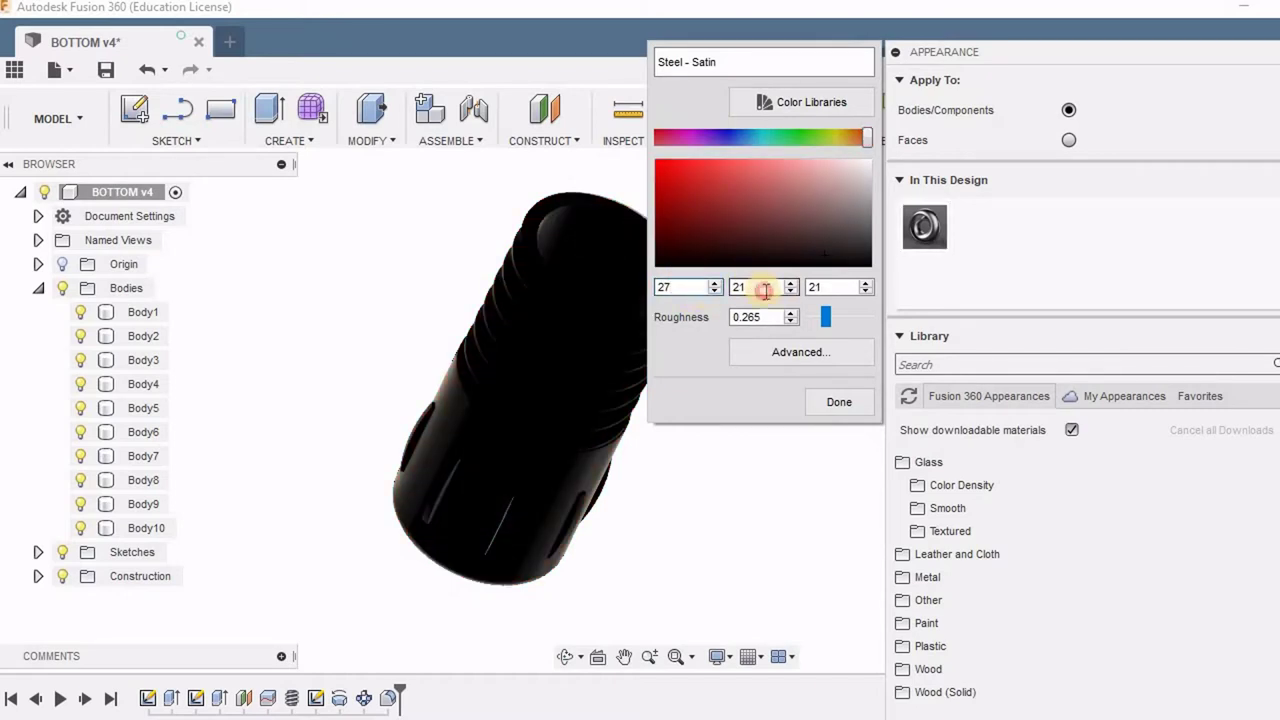
{"action": "type", "text": "222"}
{"action": "left_click", "coordinate": [680, 289]}
- Set the bottom part's Steel - Satin colour to a bright red with RGB 234, 22, 10
{"action": "mouse_move", "coordinate": [704, 265]}
{"action": "left_mouse_down"}
{"action": "mouse_move", "coordinate": [682, 179]}
{"action": "mouse_move", "coordinate": [660, 163]}
{"action": "mouse_move", "coordinate": [665, 180]}
{"action": "left_mouse_up"}
{"action": "left_click", "coordinate": [681, 283]}
{"action": "type", "text": "234"}
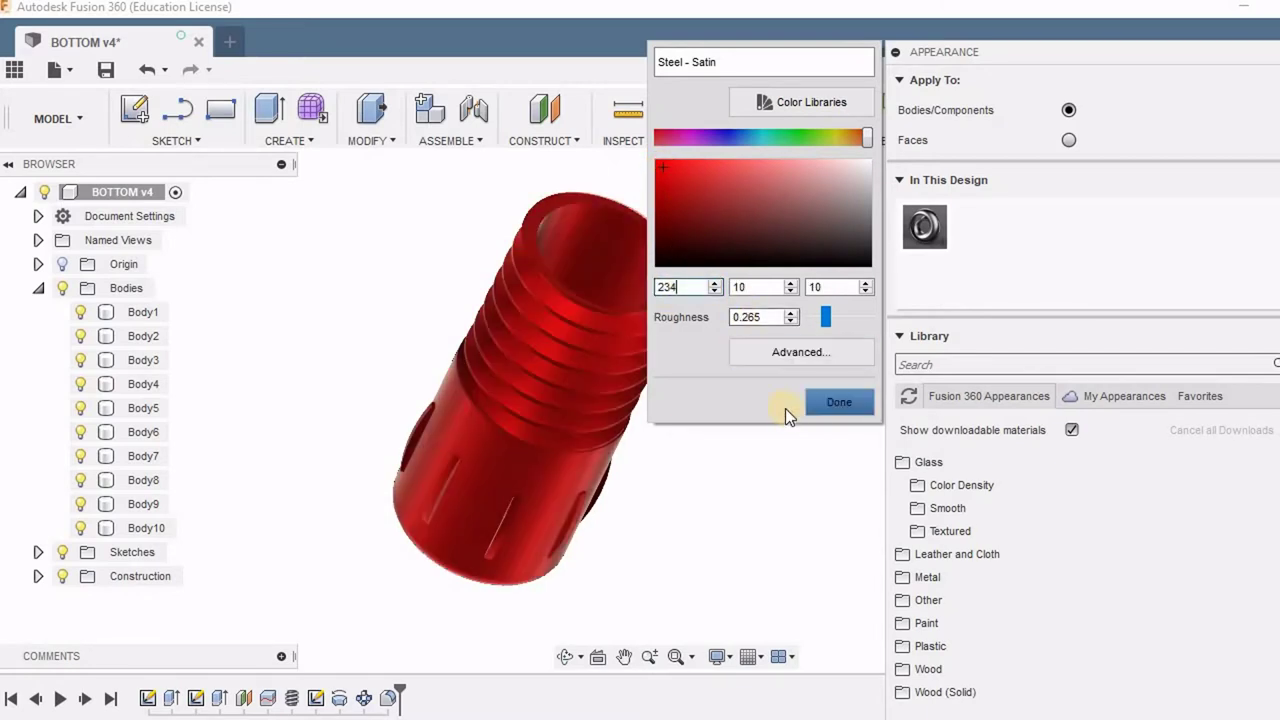
{"action": "double_click", "coordinate": [758, 283]}
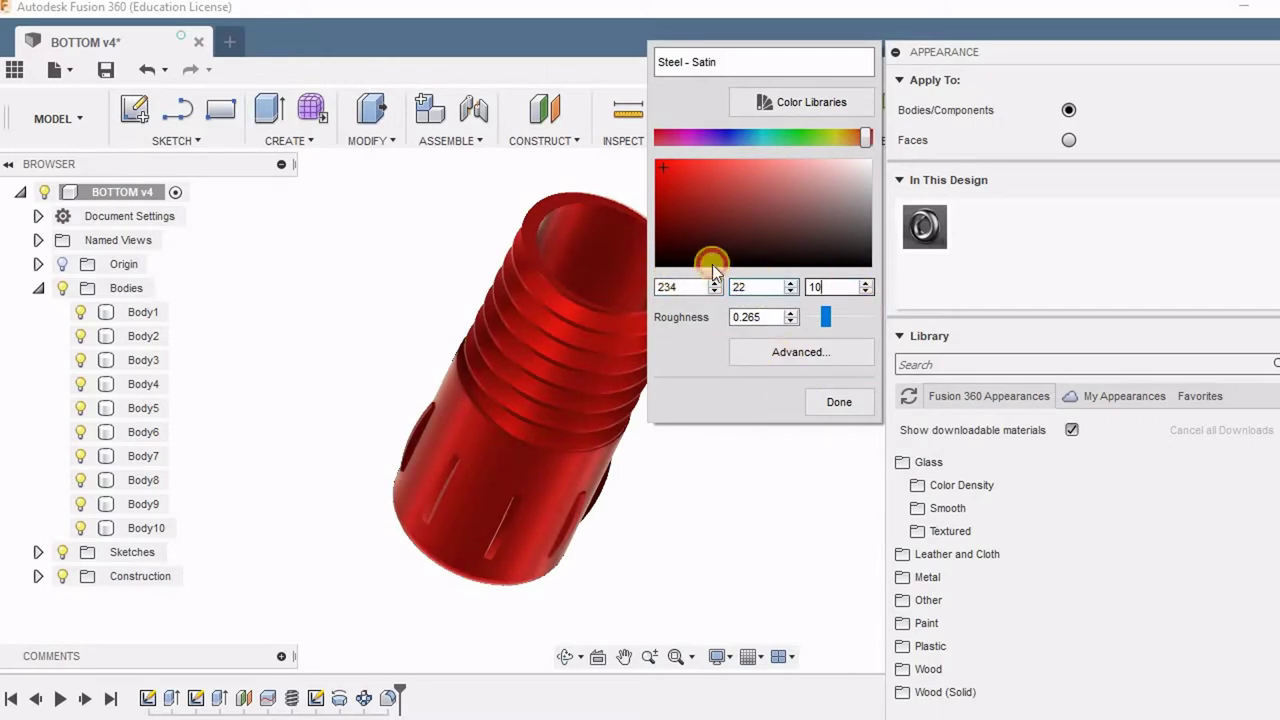
{"action": "type", "text": "22"}
{"action": "left_click", "coordinate": [840, 405]}
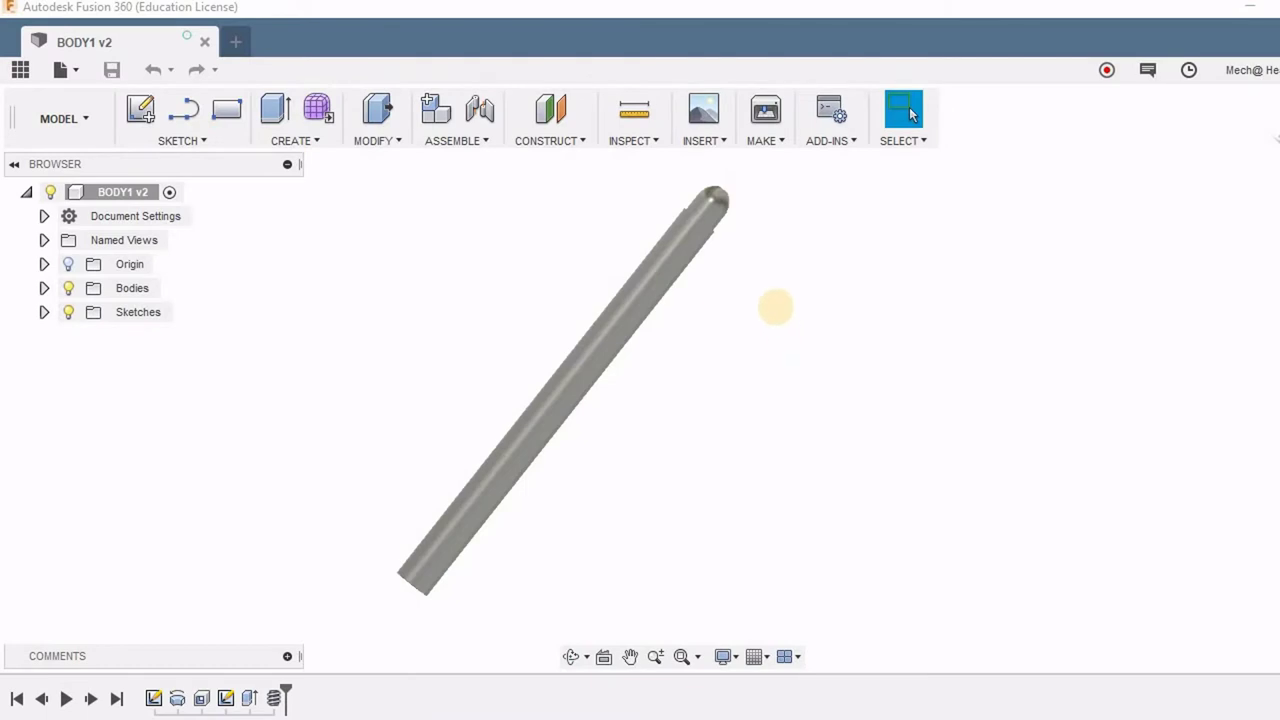
{"action": "middle_click_drag", "start_coordinate": [774, 306], "coordinate": [732, 292], "text": "shift"}
{"action": "scroll", "coordinate": [668, 371], "scroll_direction": "up", "scroll_amount": 2}
{"action": "scroll", "coordinate": [740, 371], "scroll_direction": "down", "scroll_amount": 3}
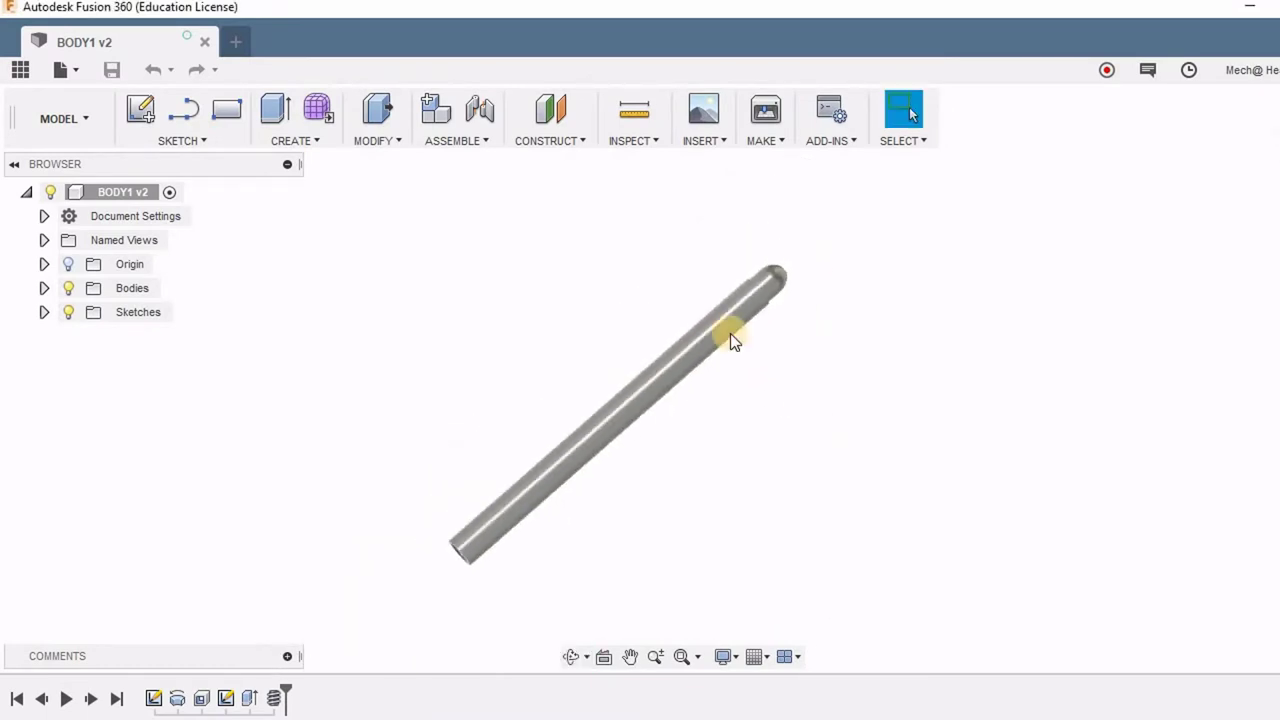
- Insert the floral image as a decal on the long cylindrical face of the pen body
{"action": "scroll", "coordinate": [729, 334], "scroll_direction": "up", "scroll_amount": 2}
{"action": "scroll", "coordinate": [766, 394], "scroll_direction": "down", "scroll_amount": 1}
{"action": "middle_click_drag", "start_coordinate": [758, 380], "coordinate": [748, 361]}
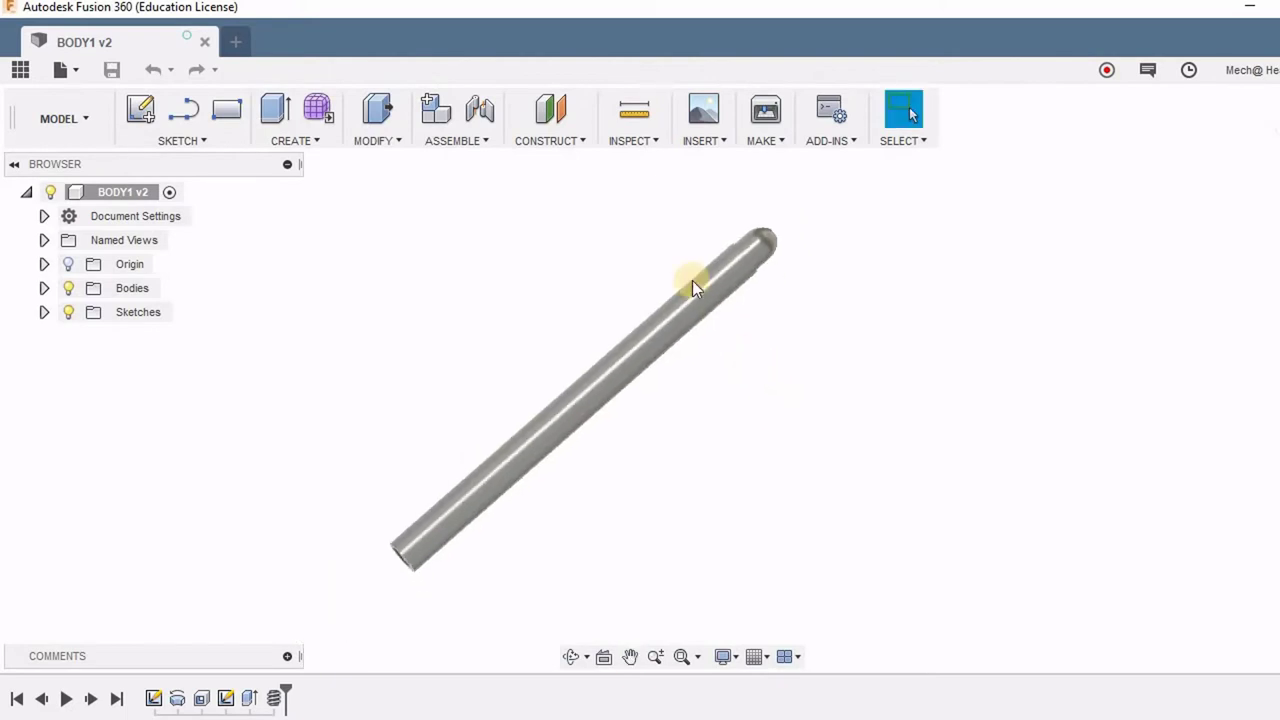
{"action": "left_click", "coordinate": [703, 140]}
{"action": "left_click", "coordinate": [714, 166]}
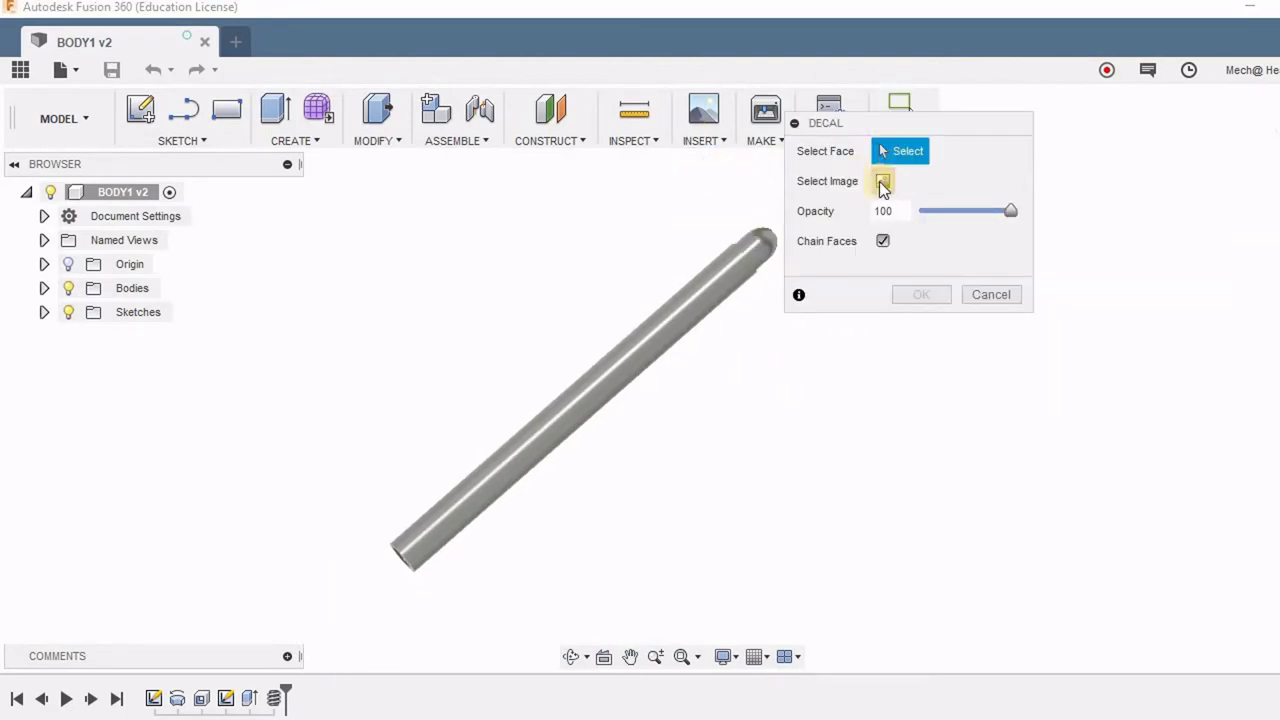
{"action": "left_click", "coordinate": [666, 329]}
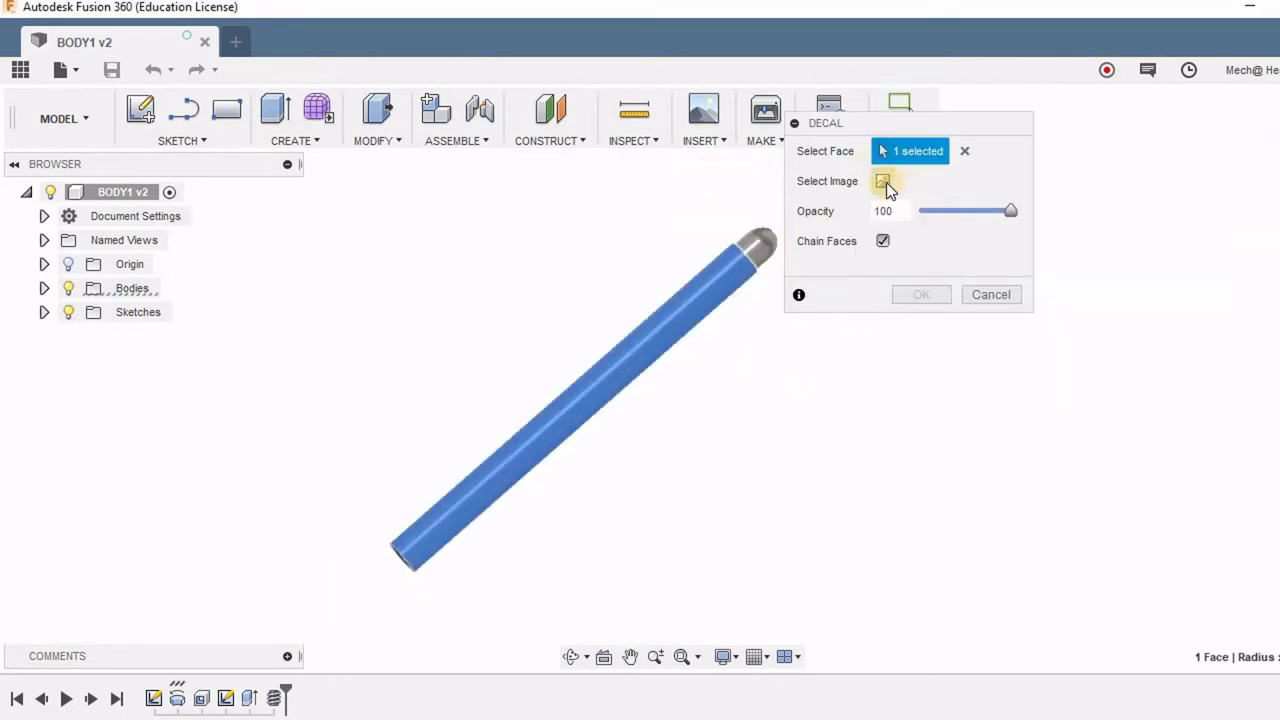
{"action": "left_click", "coordinate": [883, 181]}
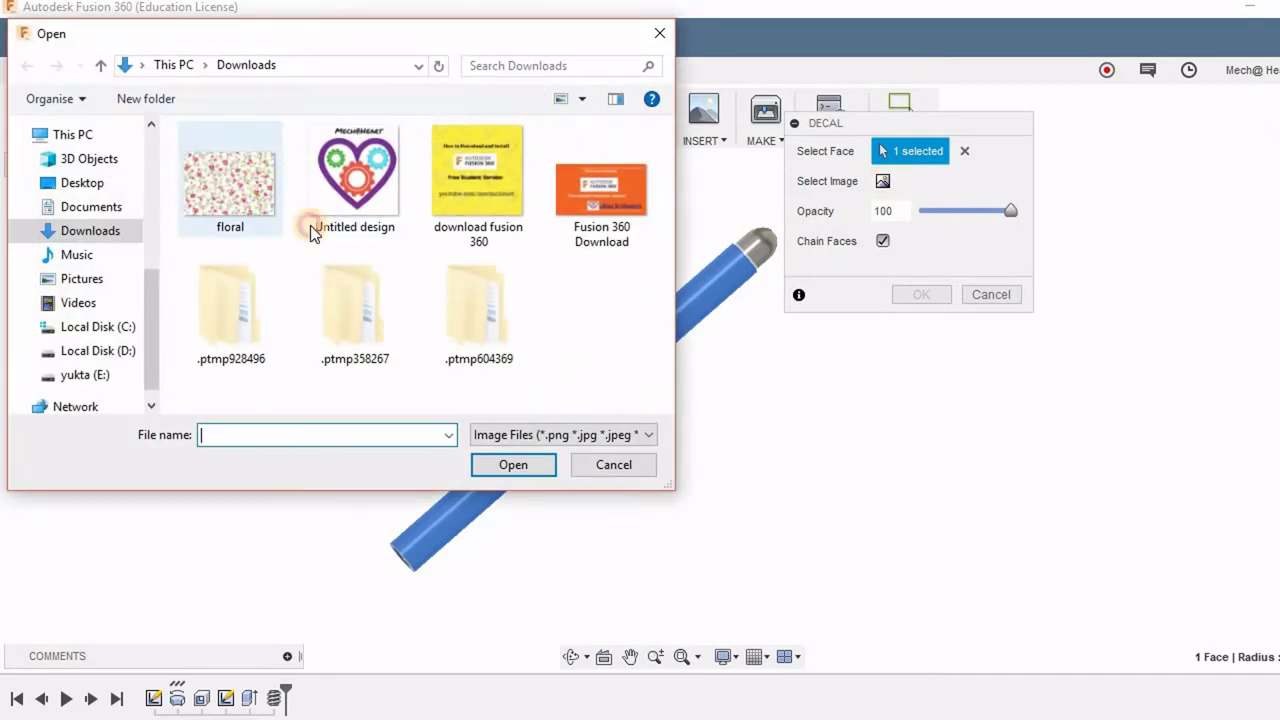
{"action": "left_click", "coordinate": [230, 175]}
{"action": "left_click", "coordinate": [513, 465]}
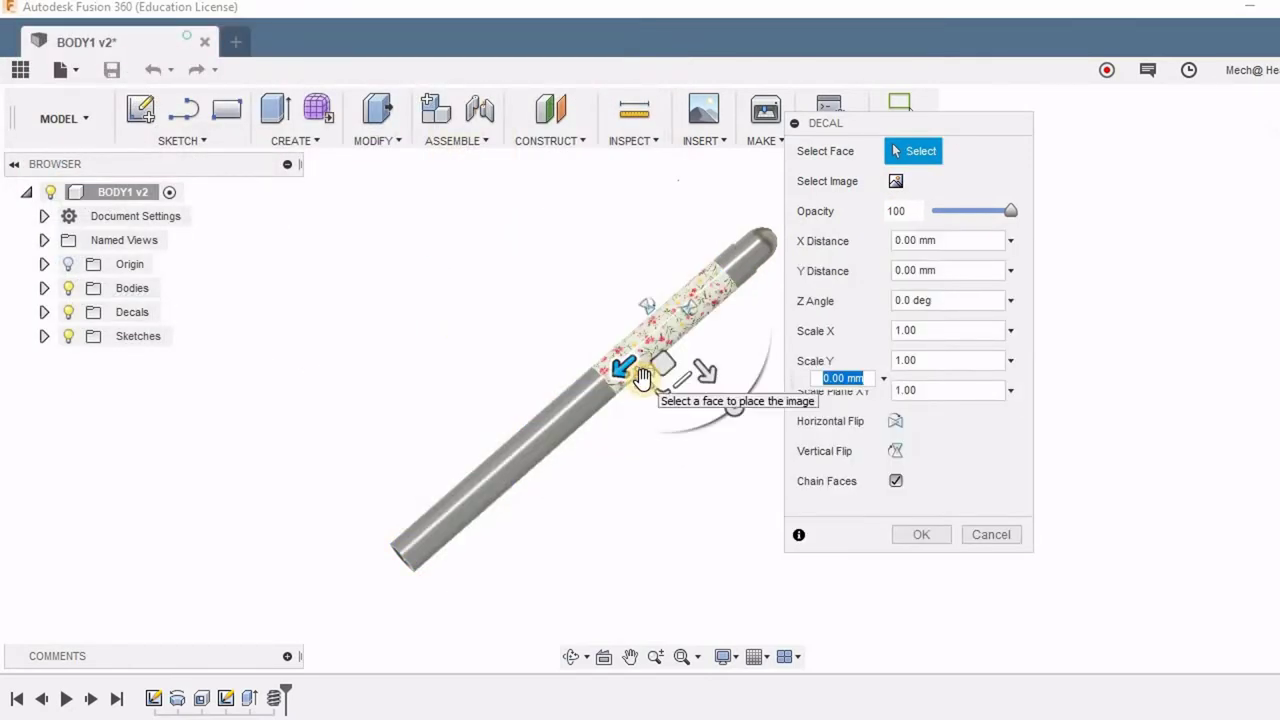
- Enlarge the floral decal on the pen body to a plane XY scale of about 2.158
{"action": "middle_click_drag", "start_coordinate": [660, 372], "coordinate": [601, 389]}
{"action": "scroll", "coordinate": [578, 426], "scroll_direction": "up", "scroll_amount": 2}
{"action": "scroll", "coordinate": [580, 430], "scroll_direction": "up", "scroll_amount": 1}
{"action": "left_click_drag", "start_coordinate": [609, 372], "coordinate": [522, 449]}
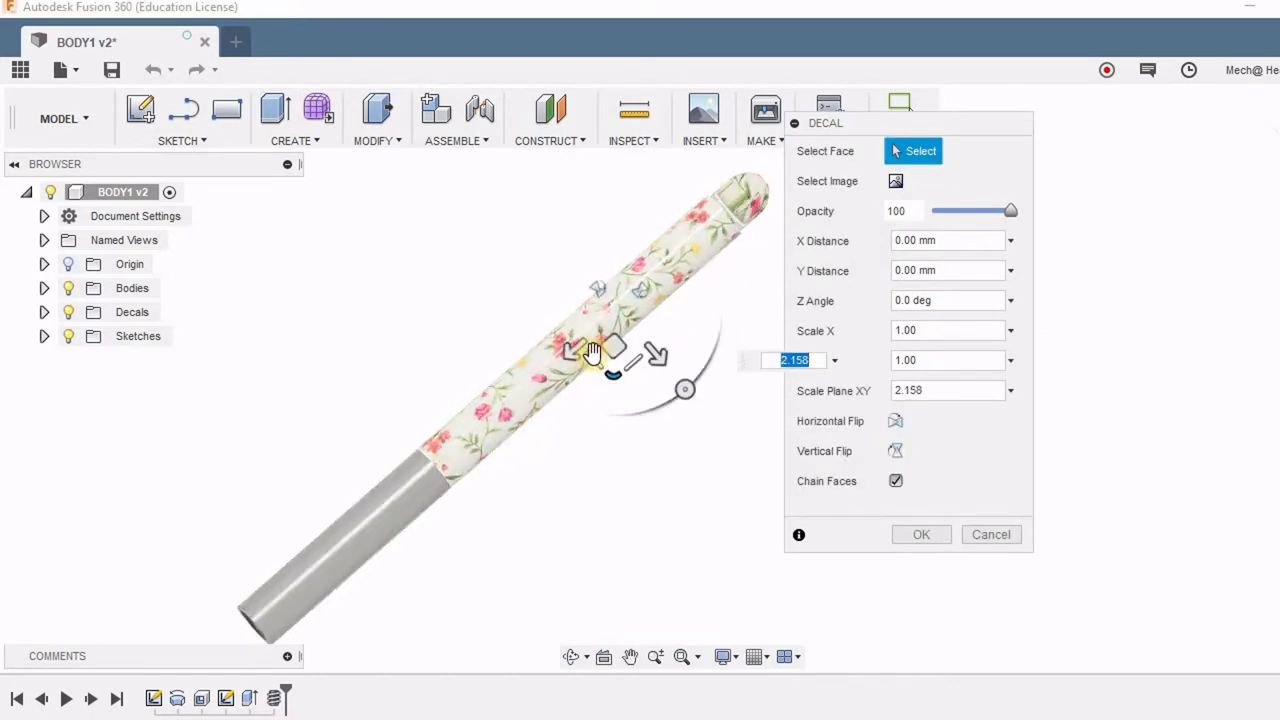
- Move the floral decal towards the open end of the pen body and stretch it to a Y scale of 1.24
{"action": "mouse_move", "coordinate": [612, 352]}
{"action": "left_click_drag", "start_coordinate": [612, 352], "coordinate": [380, 506]}
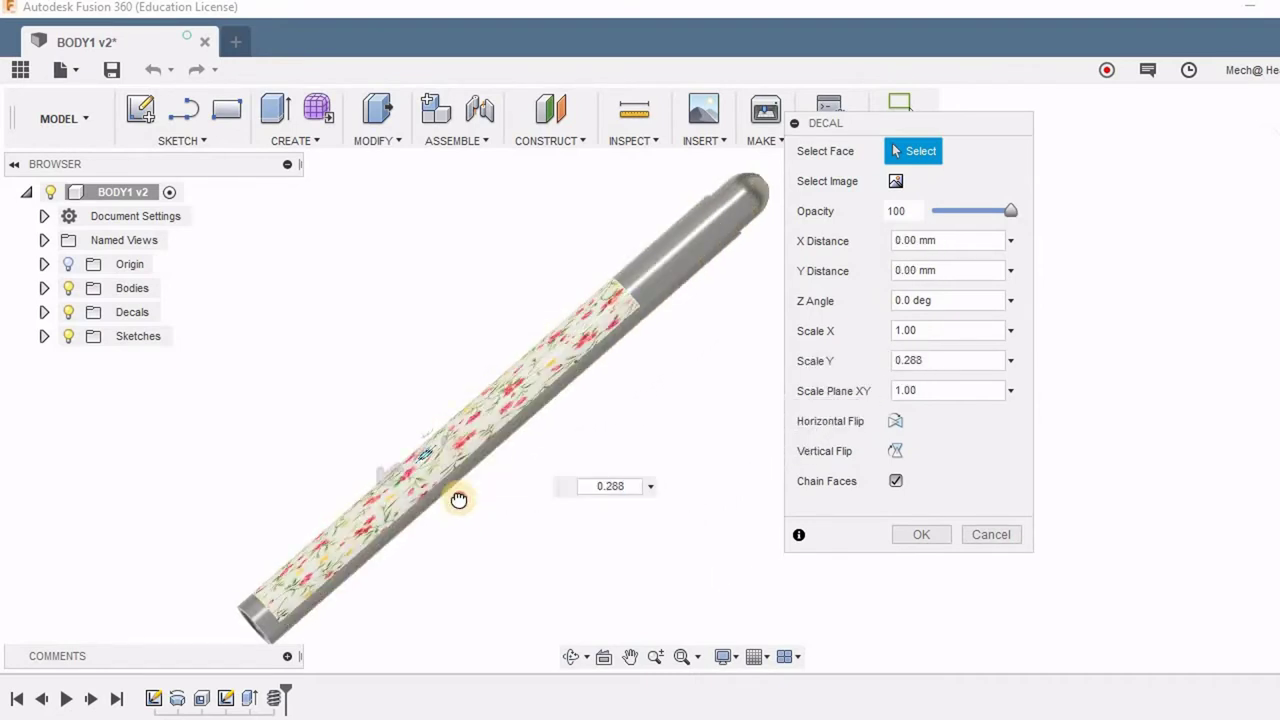
{"action": "left_click_drag", "start_coordinate": [457, 494], "coordinate": [651, 489]}
{"action": "middle_click_drag", "start_coordinate": [651, 489], "coordinate": [714, 494], "text": "shift"}
{"action": "scroll", "coordinate": [646, 302], "scroll_direction": "up", "scroll_amount": 2}
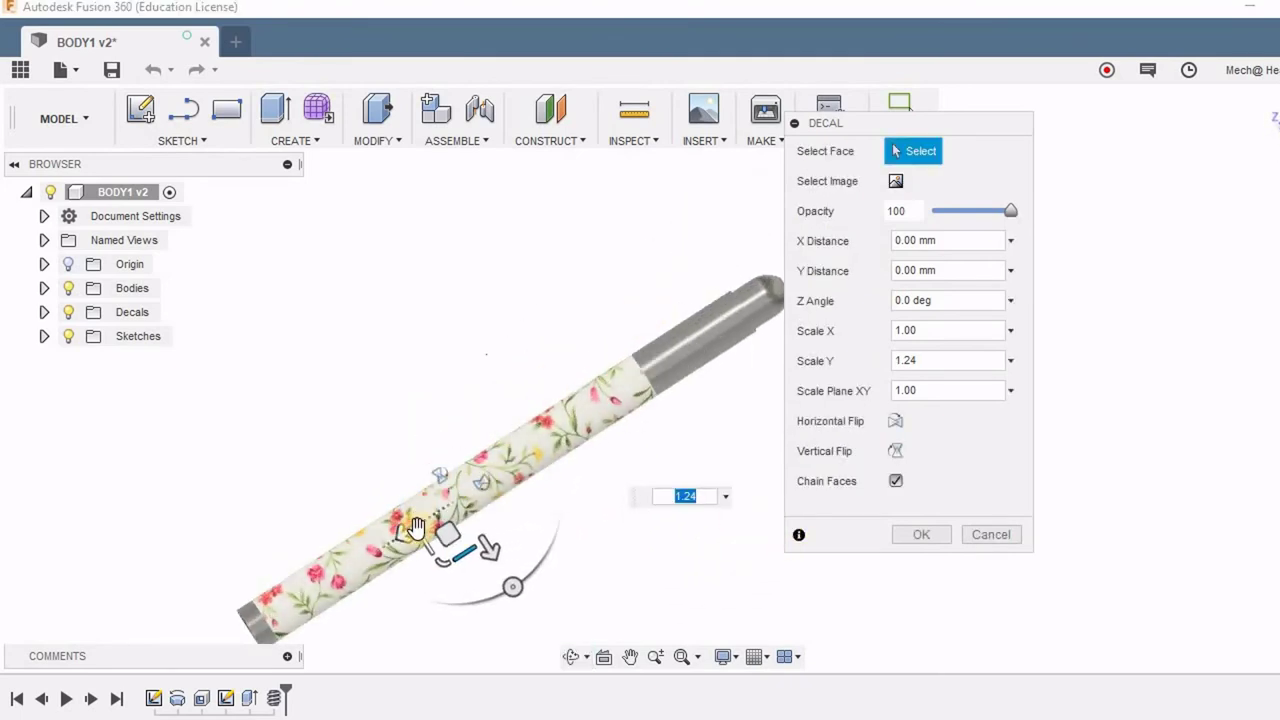
- Shift the decal by -15 mm in X towards the domed end and scale it in plane XY by 1.163, accepting the decal
{"action": "left_click_drag", "start_coordinate": [409, 529], "coordinate": [483, 515]}
{"action": "scroll", "coordinate": [398, 275], "scroll_direction": "down", "scroll_amount": 2}
{"action": "scroll", "coordinate": [498, 355], "scroll_direction": "up", "scroll_amount": 1}
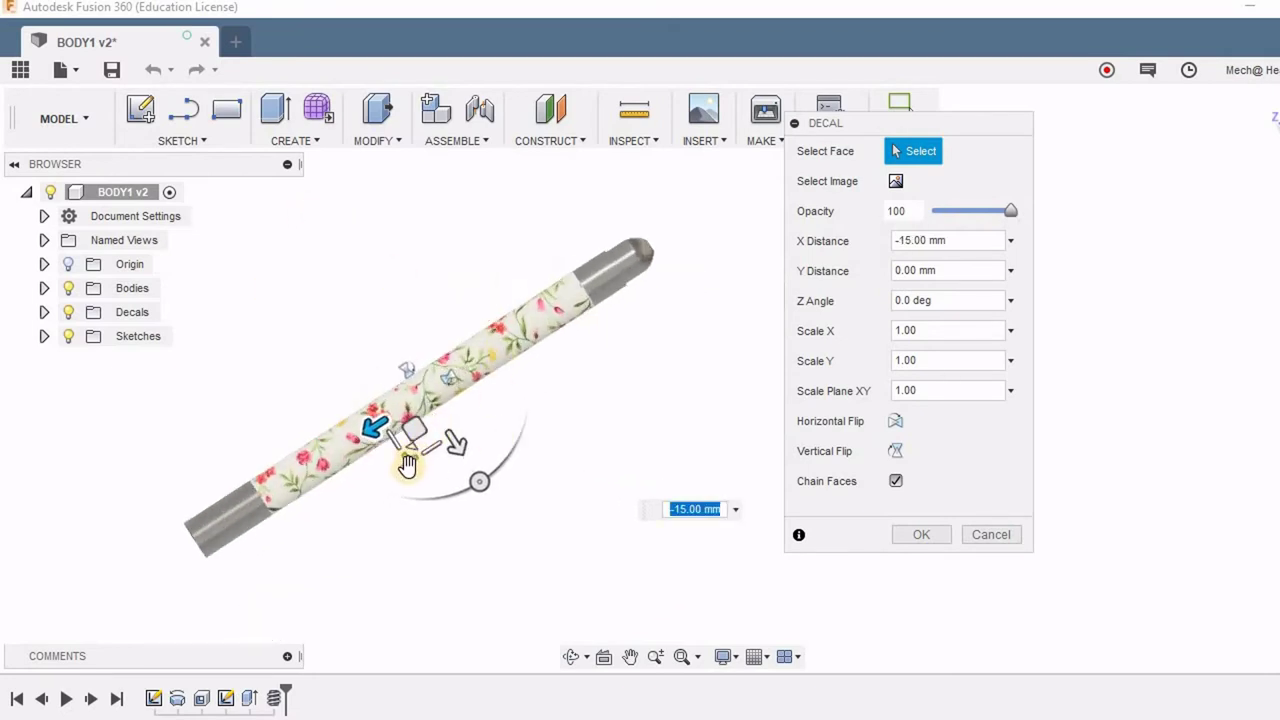
{"action": "mouse_move", "coordinate": [408, 462]}
{"action": "left_mouse_down"}
{"action": "mouse_move", "coordinate": [391, 486]}
{"action": "mouse_move", "coordinate": [424, 477]}
{"action": "left_mouse_up"}
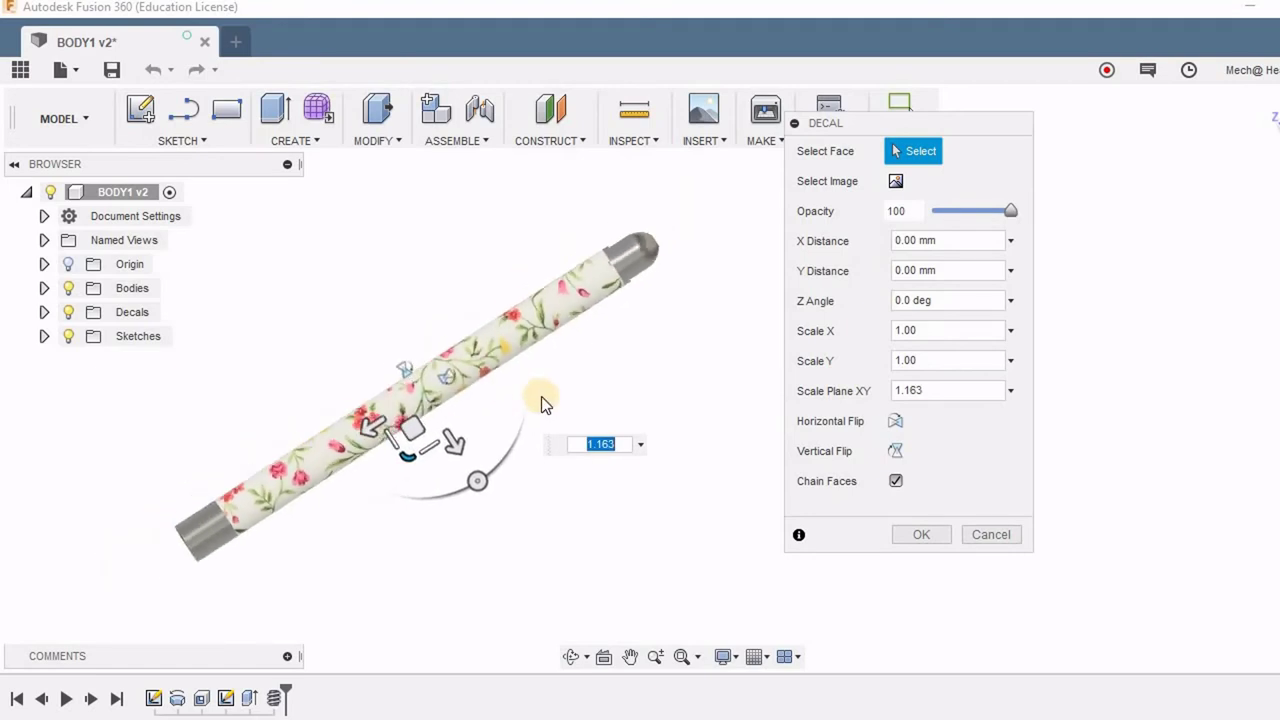
{"action": "scroll", "coordinate": [532, 393], "scroll_direction": "up", "scroll_amount": 2}
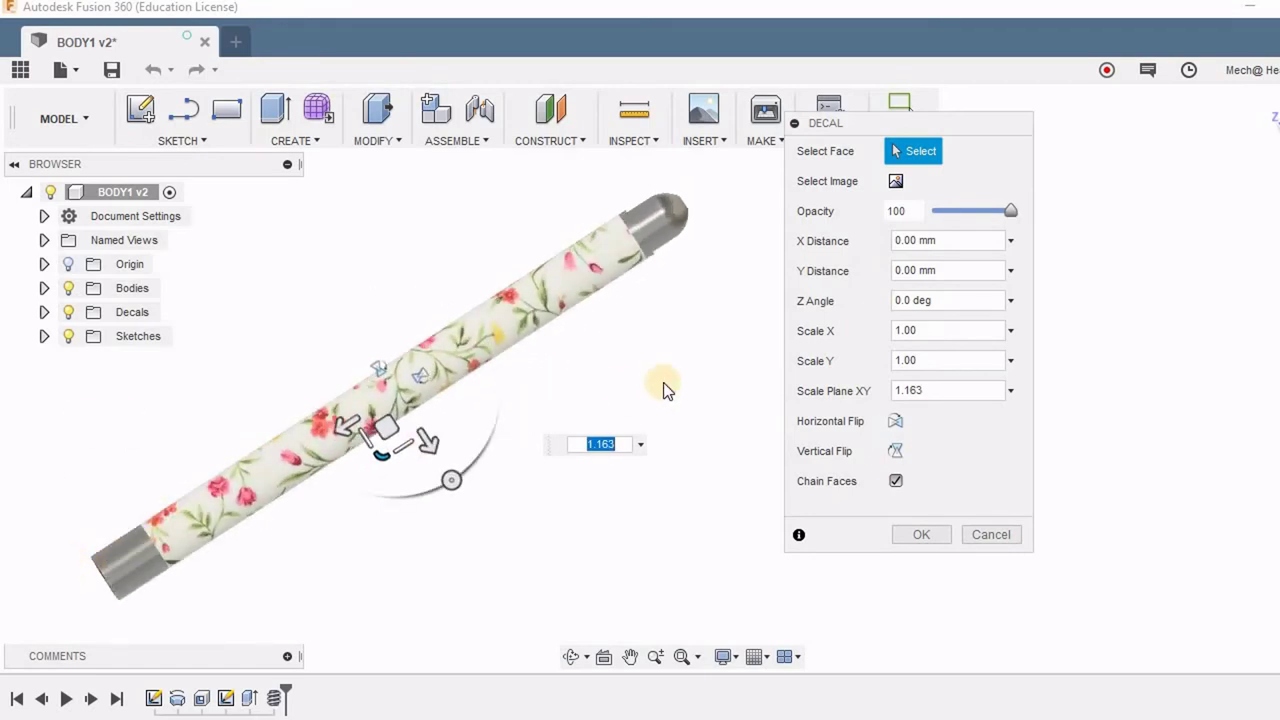
{"action": "scroll", "coordinate": [619, 356], "scroll_direction": "down", "scroll_amount": 1}
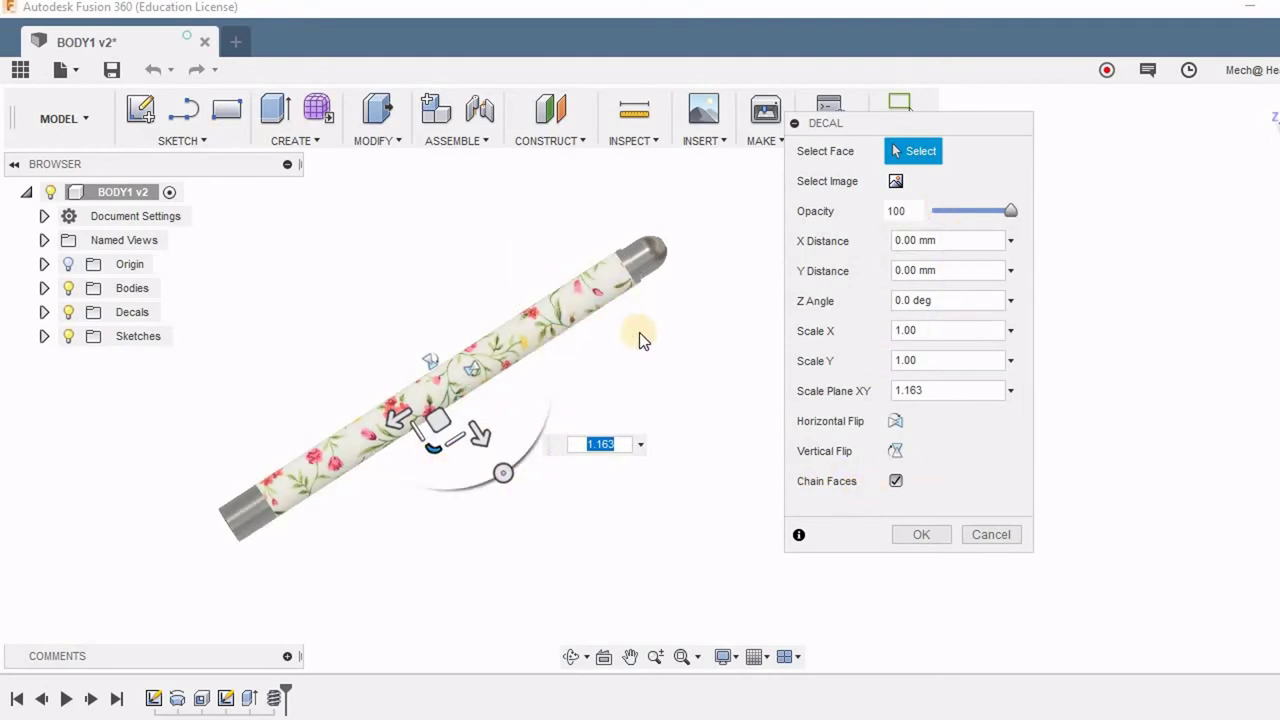
{"action": "left_click", "coordinate": [922, 534]}
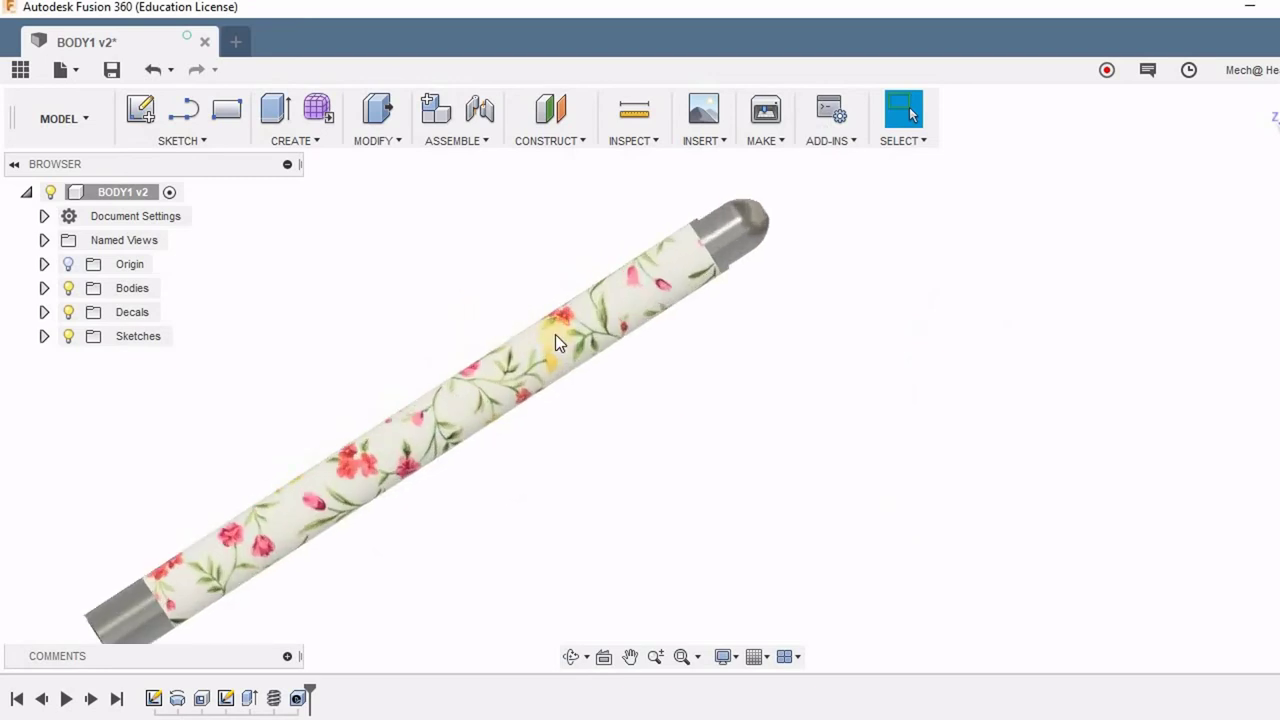
- Open the appearance settings for the pen body
{"action": "middle_click_drag", "start_coordinate": [690, 378], "coordinate": [820, 380], "text": "shift"}
{"action": "scroll", "coordinate": [669, 320], "scroll_direction": "up", "scroll_amount": 2}
{"action": "scroll", "coordinate": [730, 385], "scroll_direction": "down", "scroll_amount": 2}
{"action": "middle_click_drag", "start_coordinate": [741, 386], "coordinate": [707, 367]}
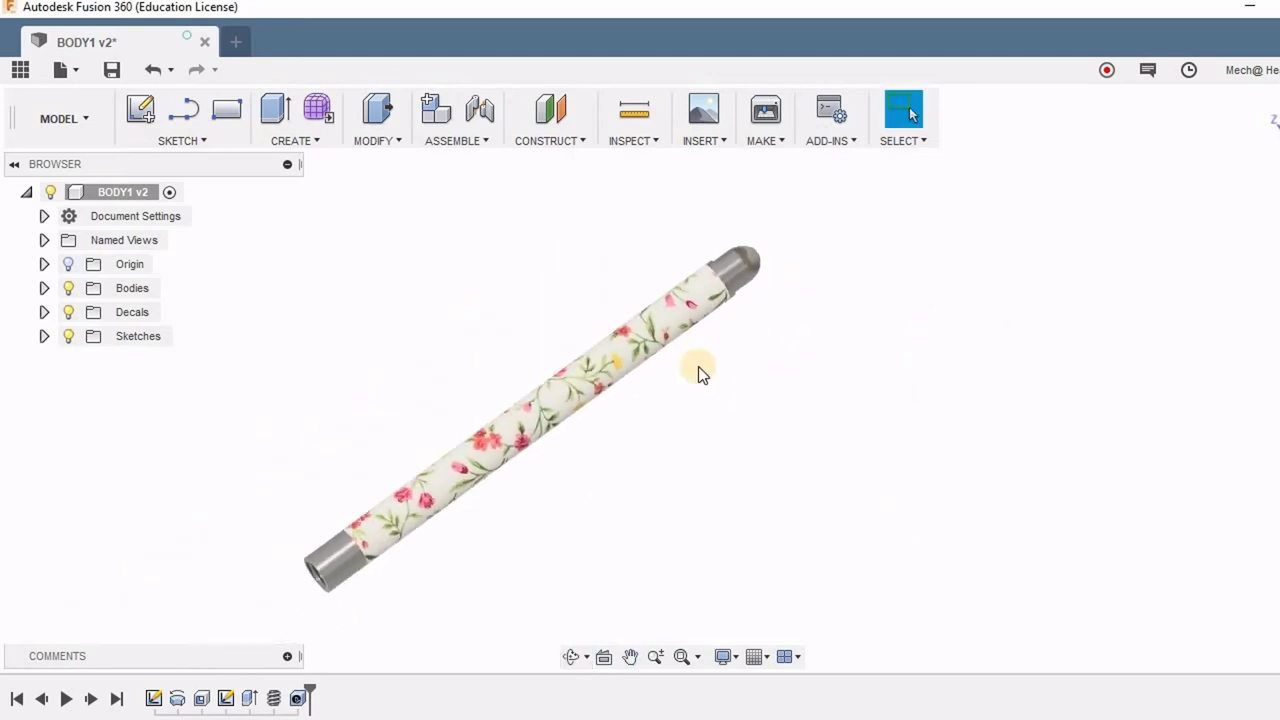
{"action": "key", "text": "a"}
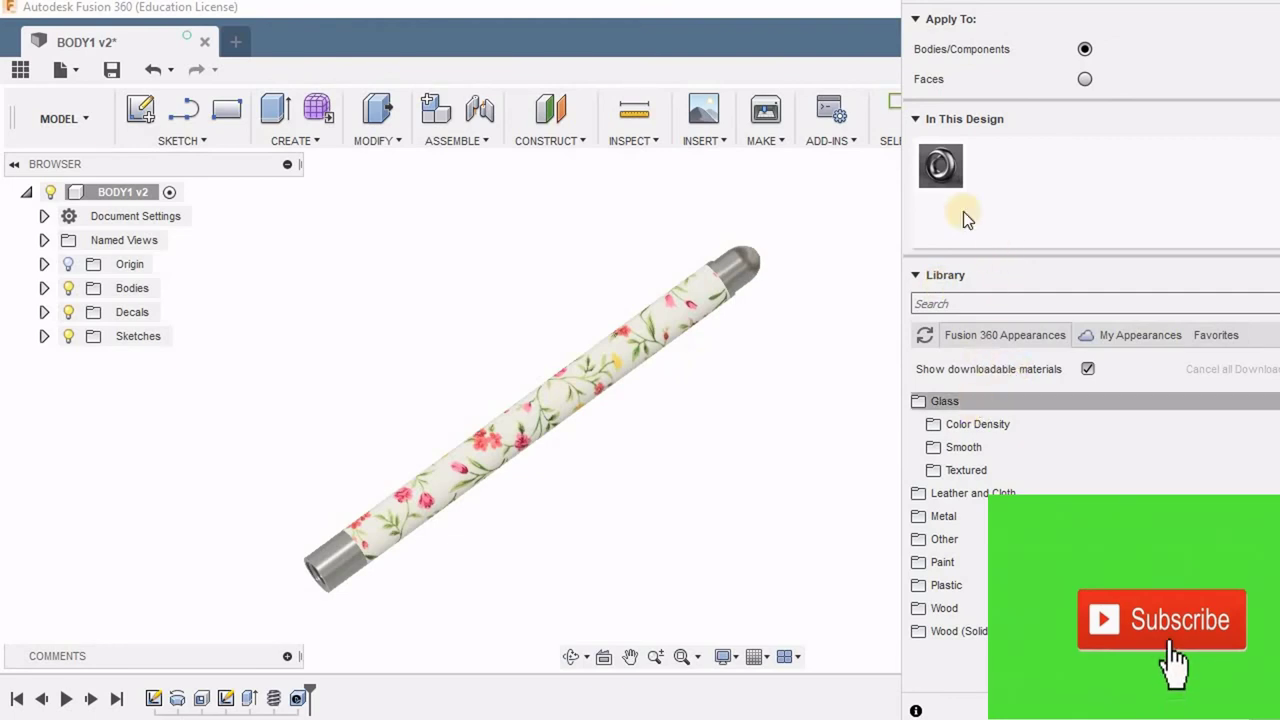